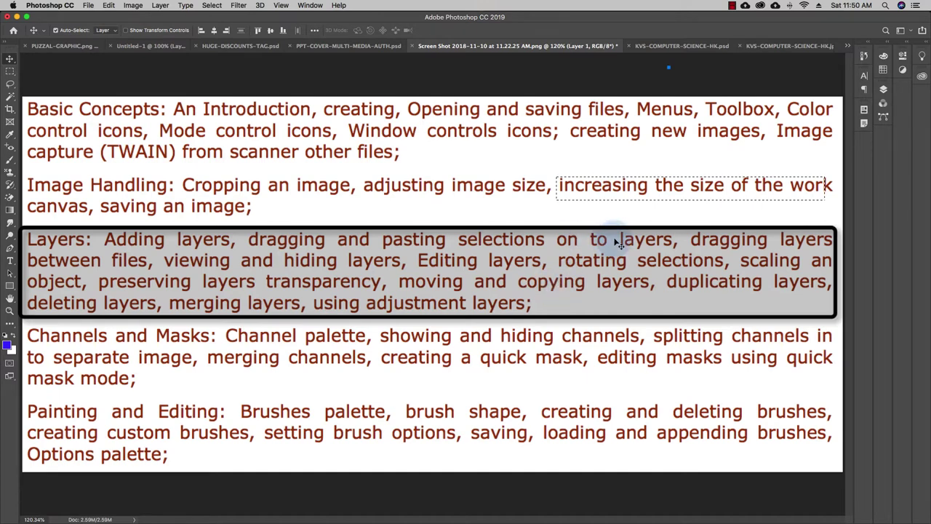
# Switch to KVS-COMPUTER-SCIENCE-HK.psd, fit the whole artwork in view and display its layers
pyautogui.click(663, 46)
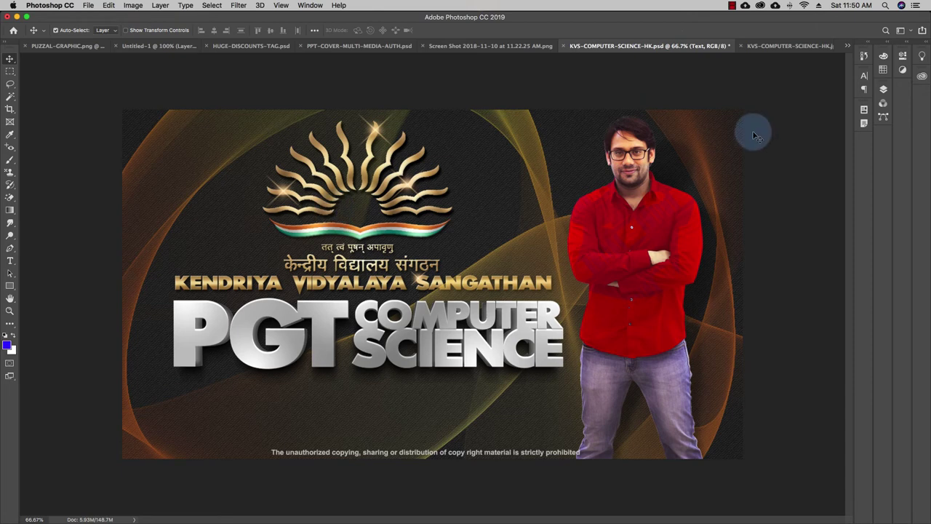
pyautogui.press('super+0')
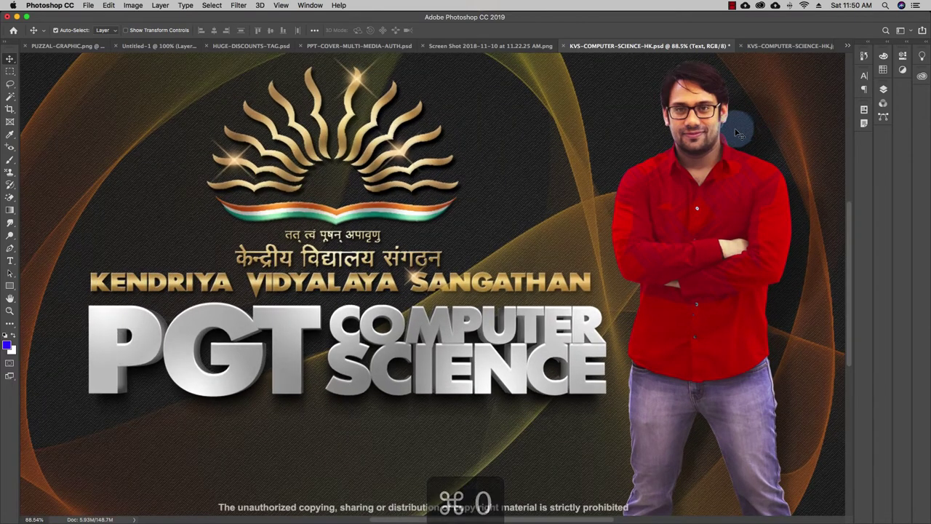
pyautogui.press('super+minus')
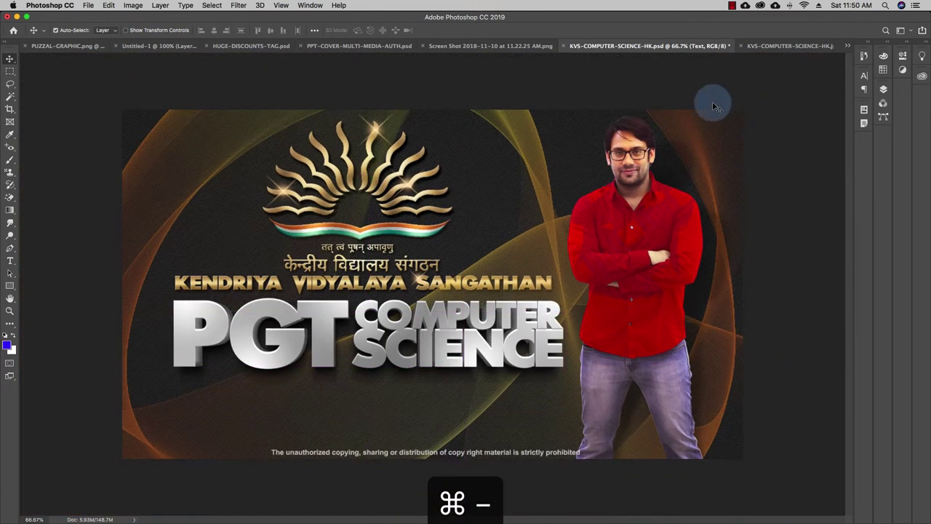
pyautogui.click(311, 6)
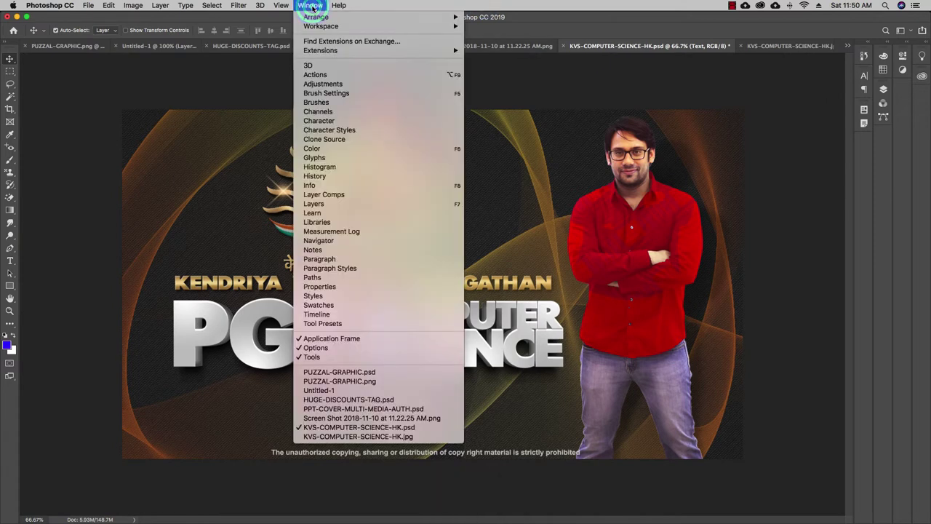
pyautogui.click(343, 203)
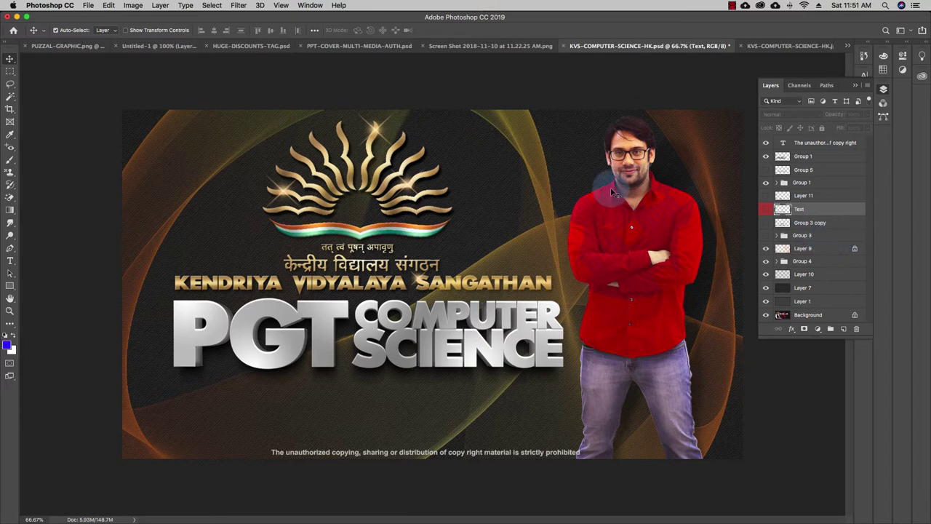
# Hide every visible layer and group in the document, including the copyright text and the Background
pyautogui.click(766, 301)
pyautogui.click(765, 288)
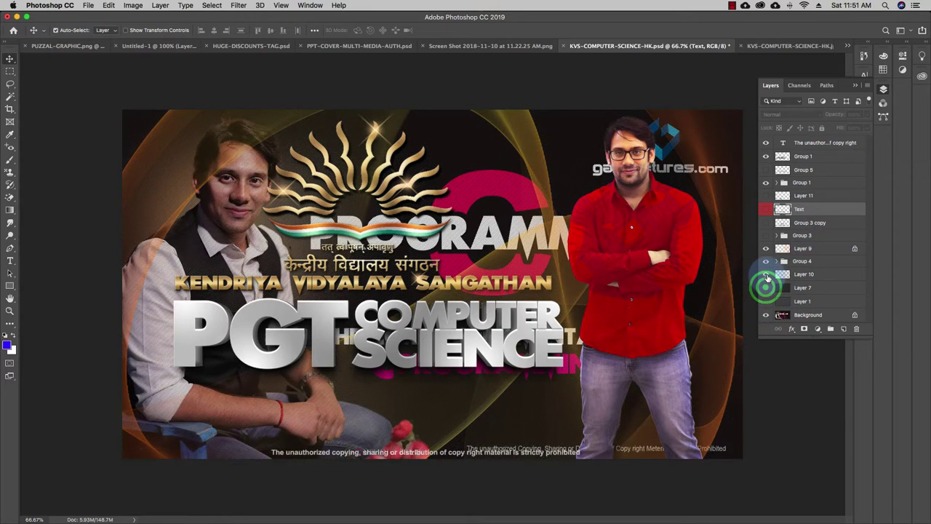
pyautogui.click(765, 274)
pyautogui.click(766, 261)
pyautogui.click(766, 248)
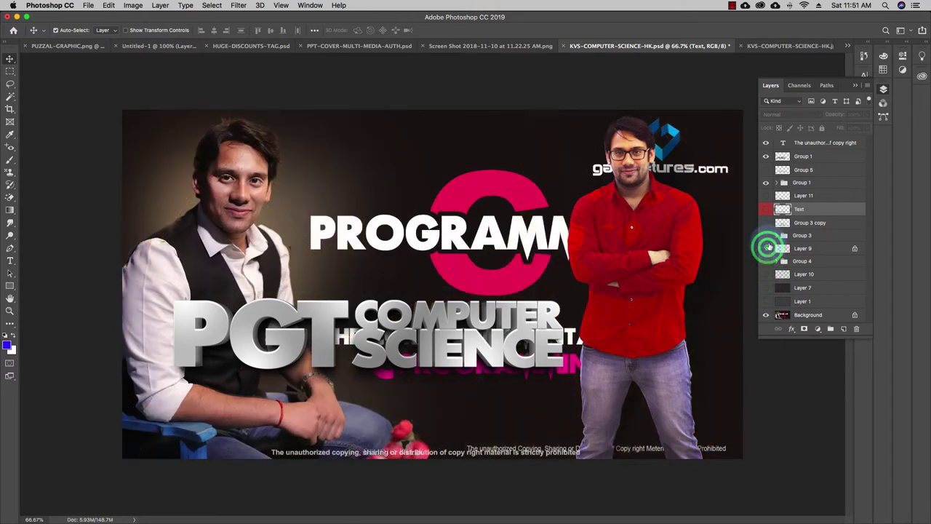
pyautogui.click(766, 182)
pyautogui.click(766, 156)
pyautogui.click(766, 143)
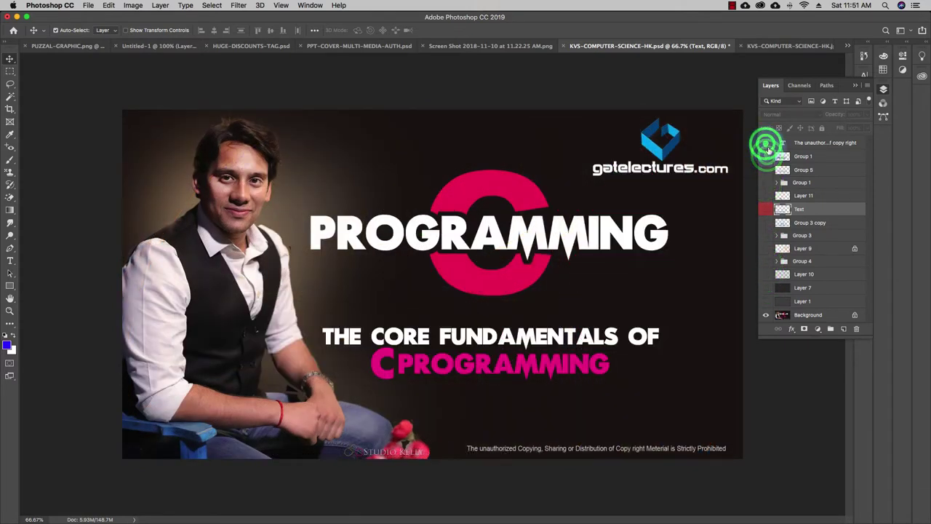
pyautogui.click(766, 314)
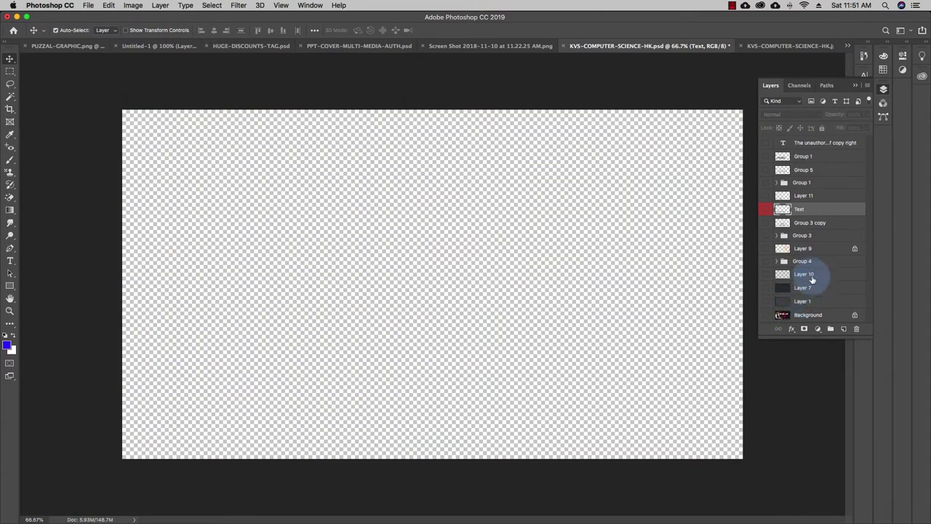
# Make Layer 1, Layer 7, Layer 10, Group 4 and the locked Layer 9 visible one by one
pyautogui.click(766, 301)
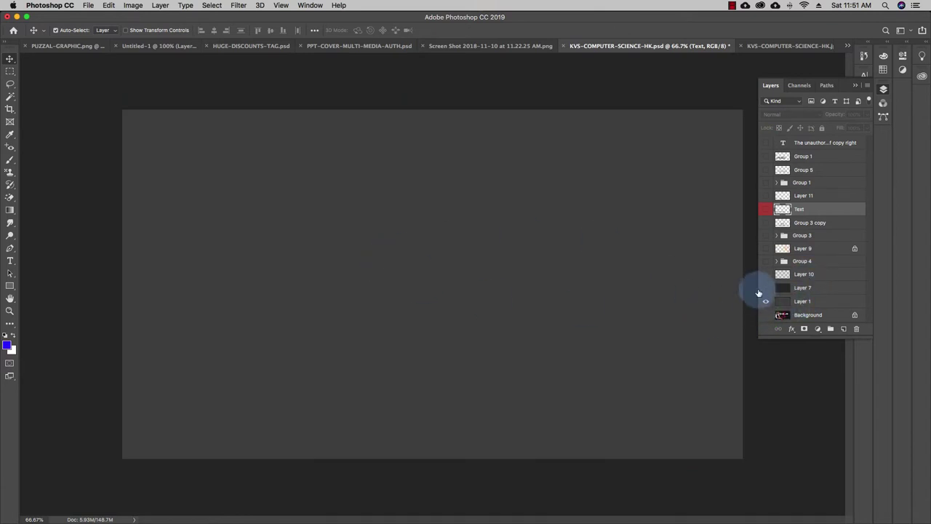
pyautogui.click(765, 288)
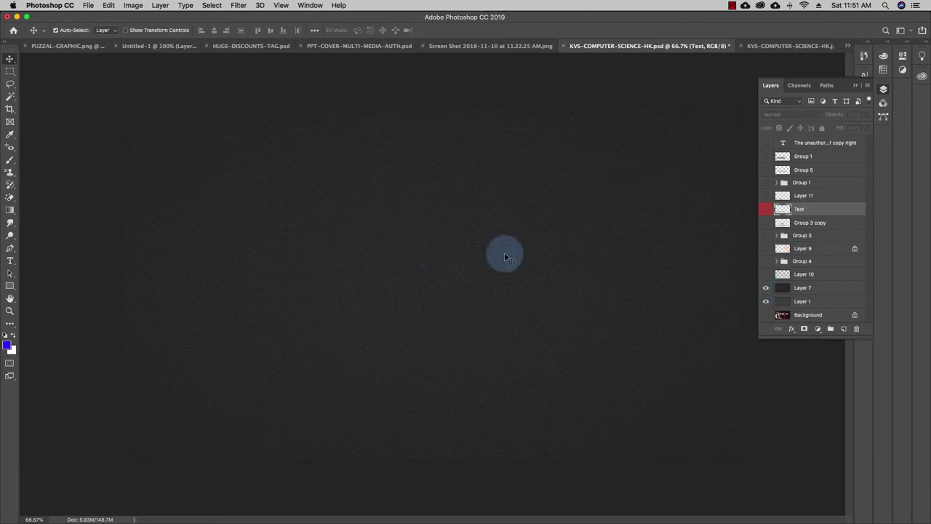
pyautogui.click(764, 274)
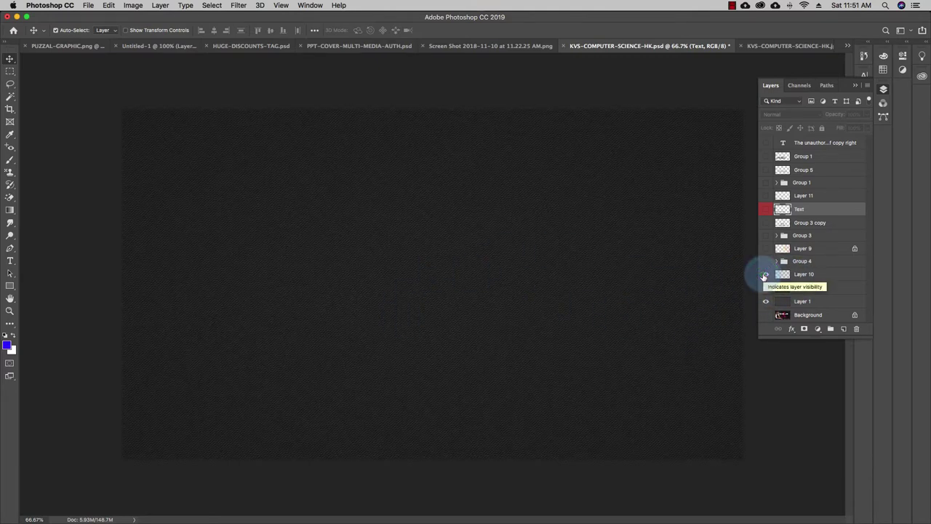
pyautogui.click(765, 260)
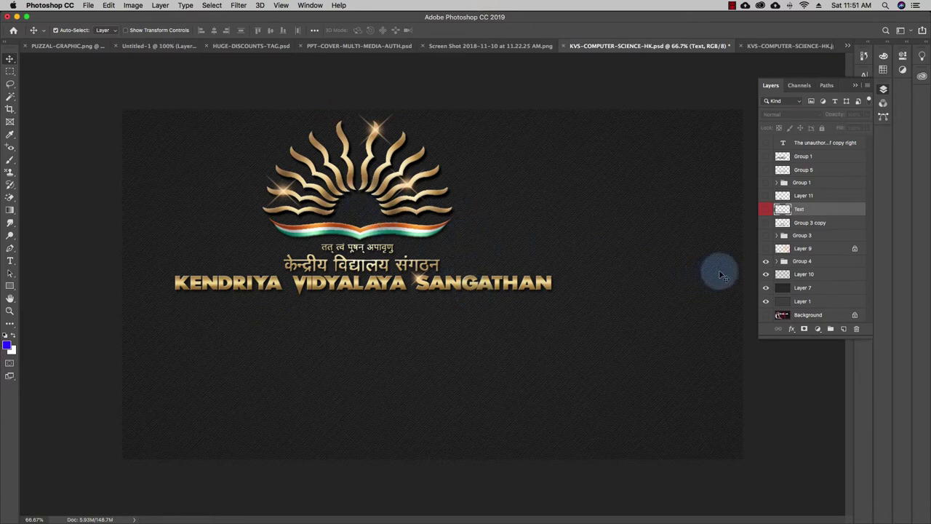
pyautogui.click(765, 248)
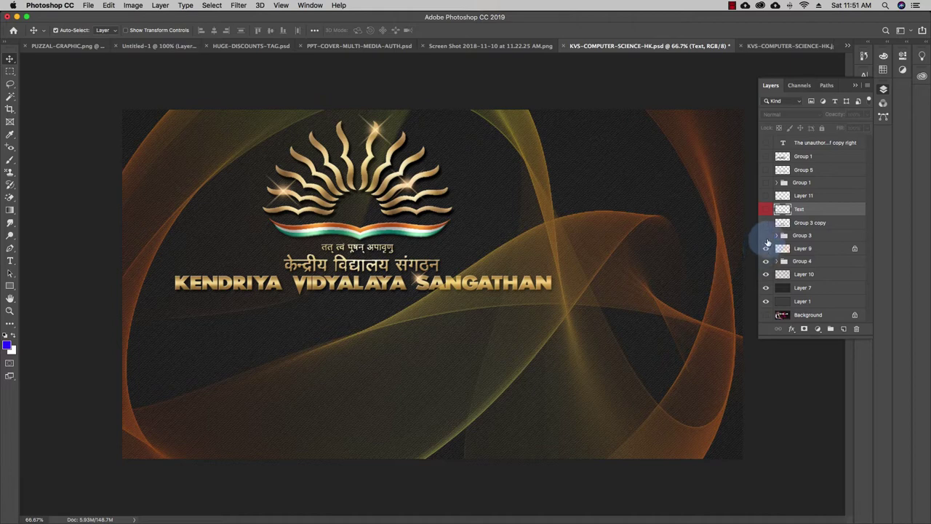
# Preview Group 3 and Group 3 copy, and leave only the Text layer above them visible
pyautogui.click(766, 235)
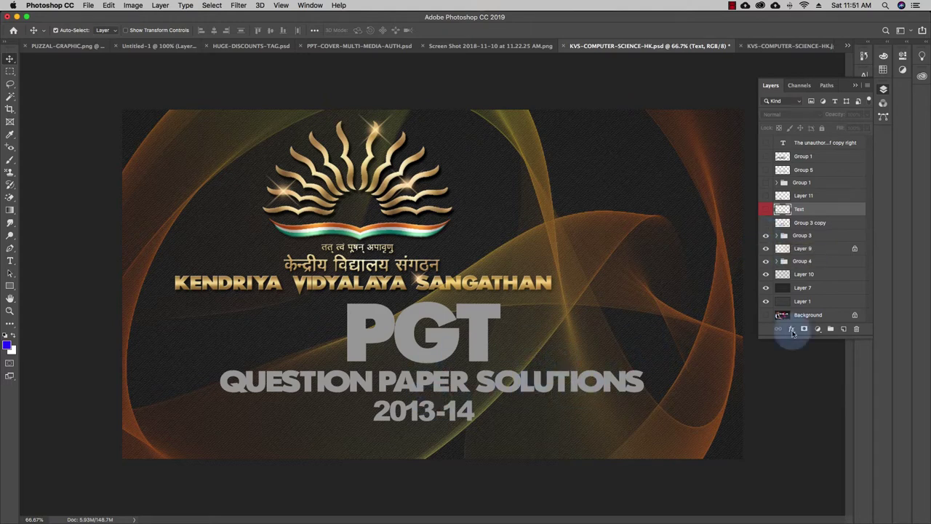
pyautogui.click(765, 223)
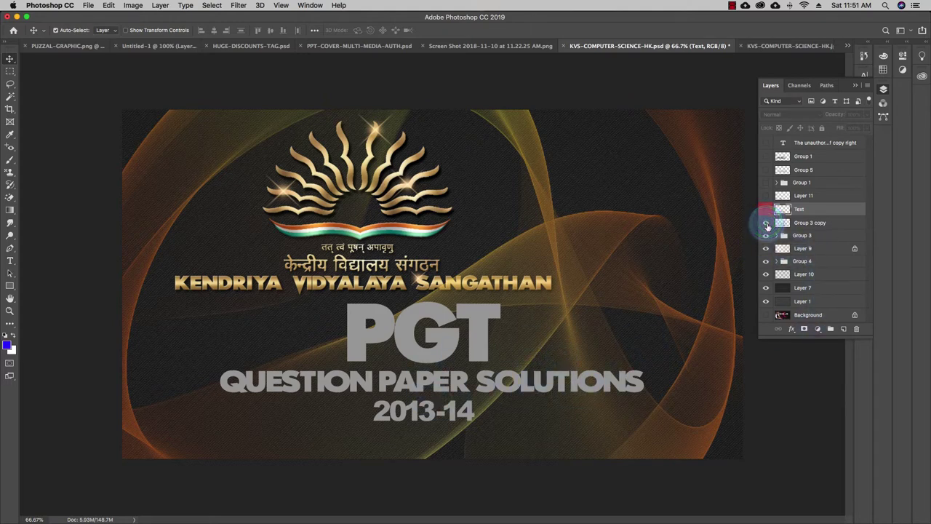
pyautogui.click(766, 209)
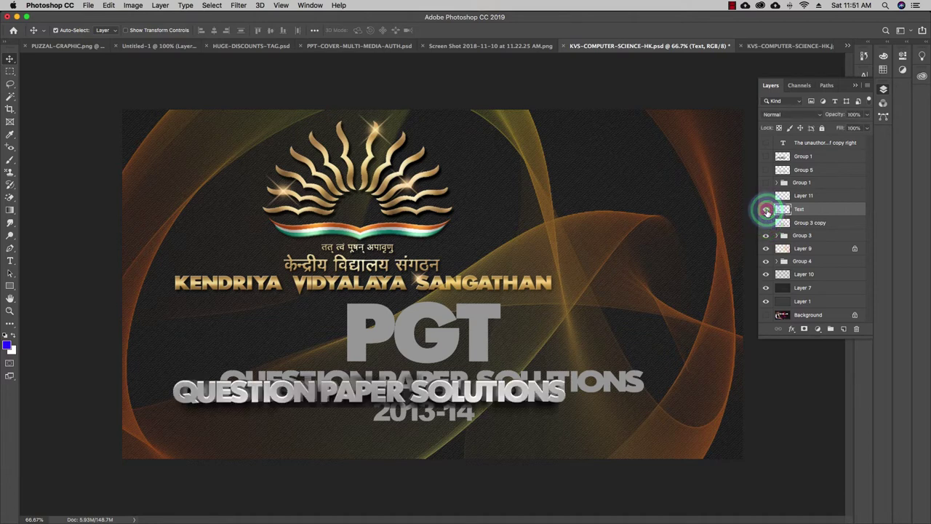
pyautogui.click(766, 235)
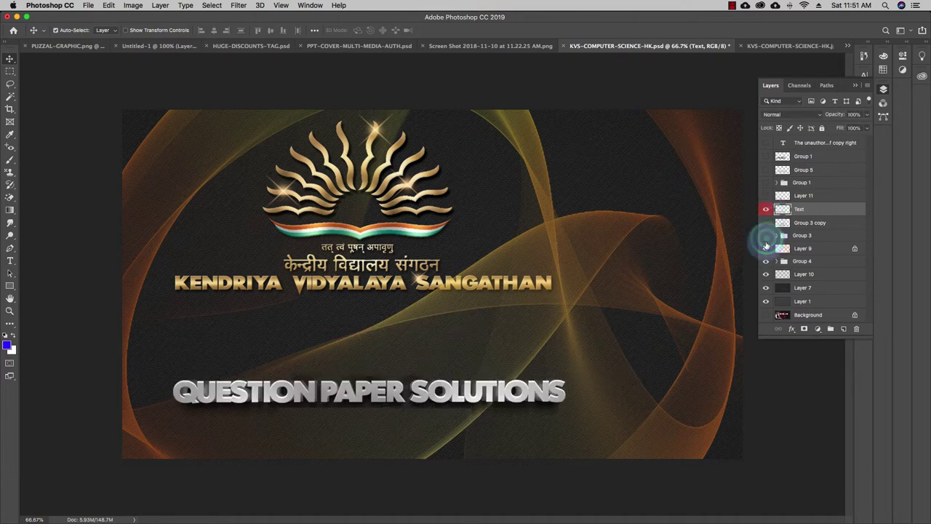
# Show Layer 11 and the Group 1 folder, and expand the folder to list its layers
pyautogui.click(765, 196)
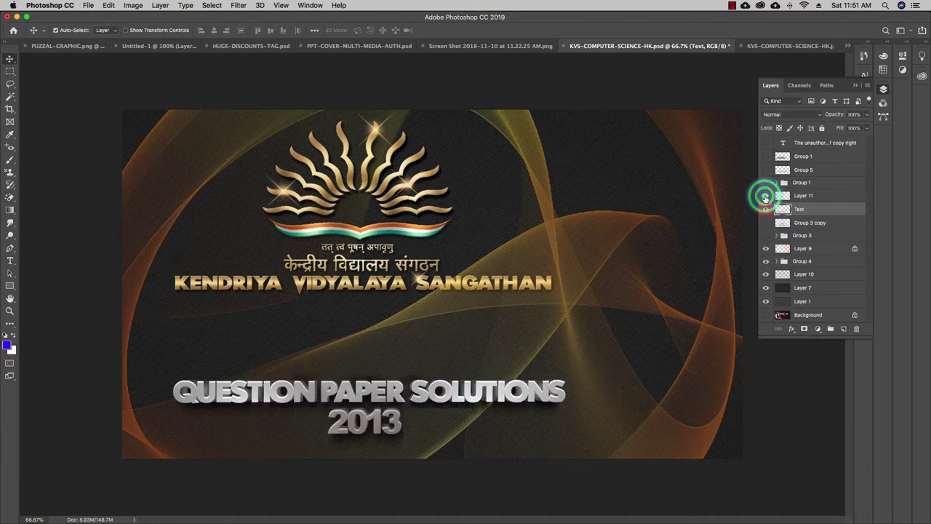
pyautogui.click(765, 182)
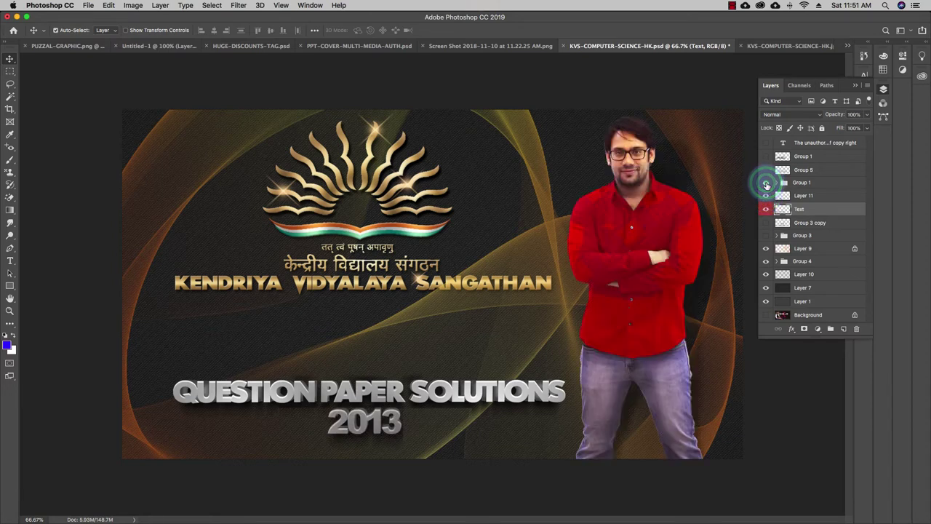
pyautogui.click(777, 183)
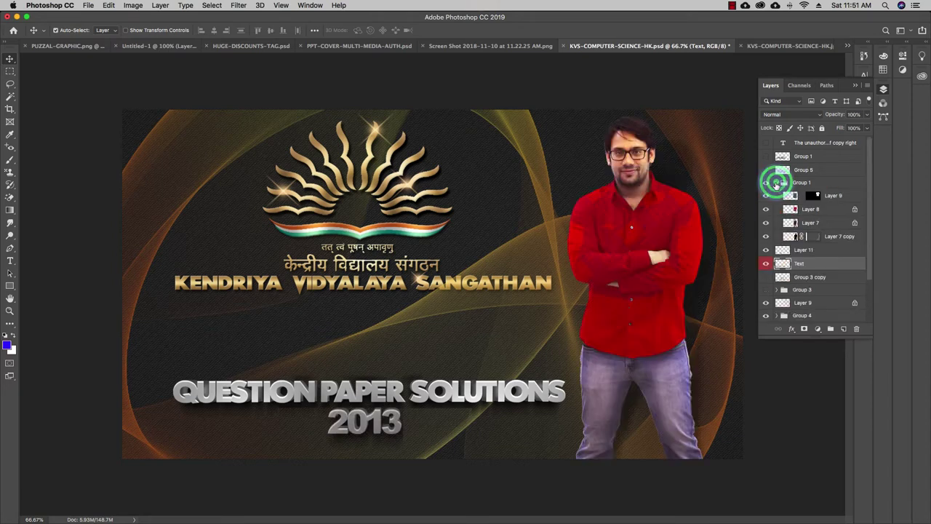
# Toggle Layer 8, Layer 7 and Layer 9 inside Group 1 off and on to examine what each contributes
pyautogui.click(767, 209)
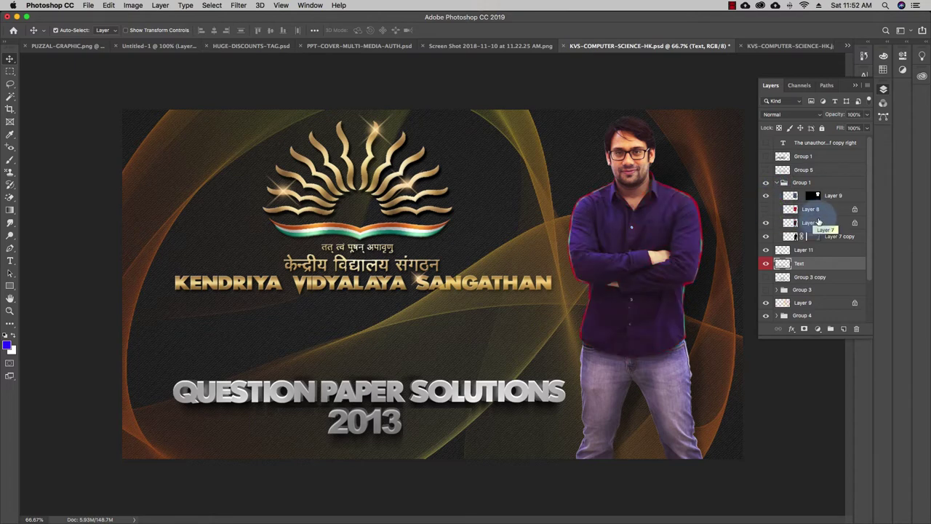
pyautogui.click(768, 223)
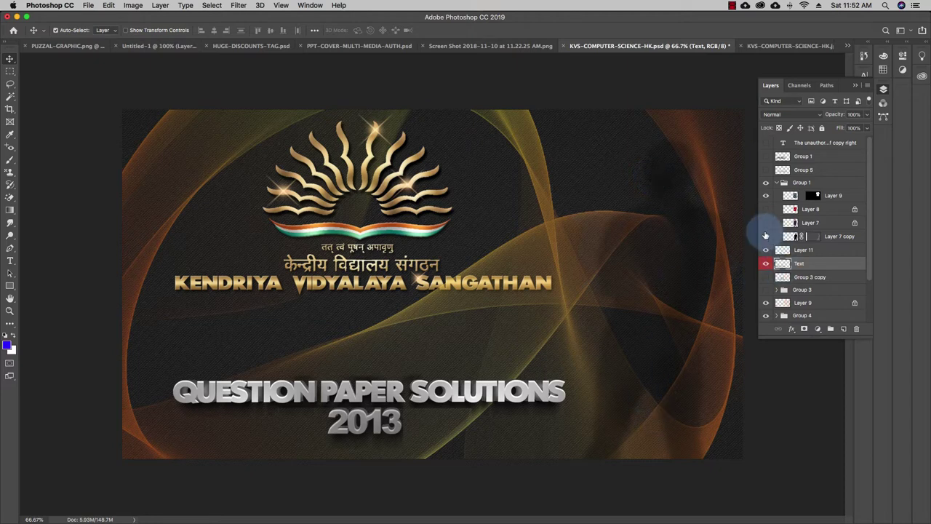
pyautogui.click(767, 223)
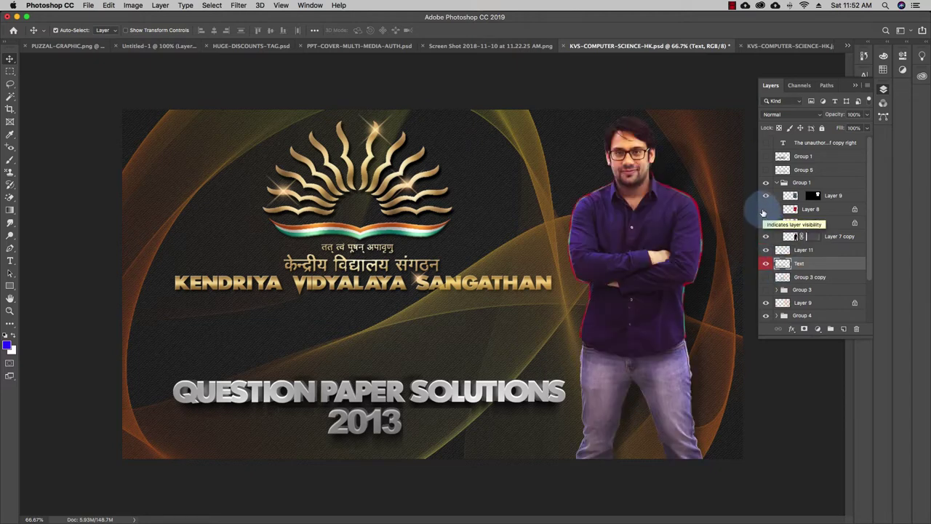
pyautogui.click(766, 209)
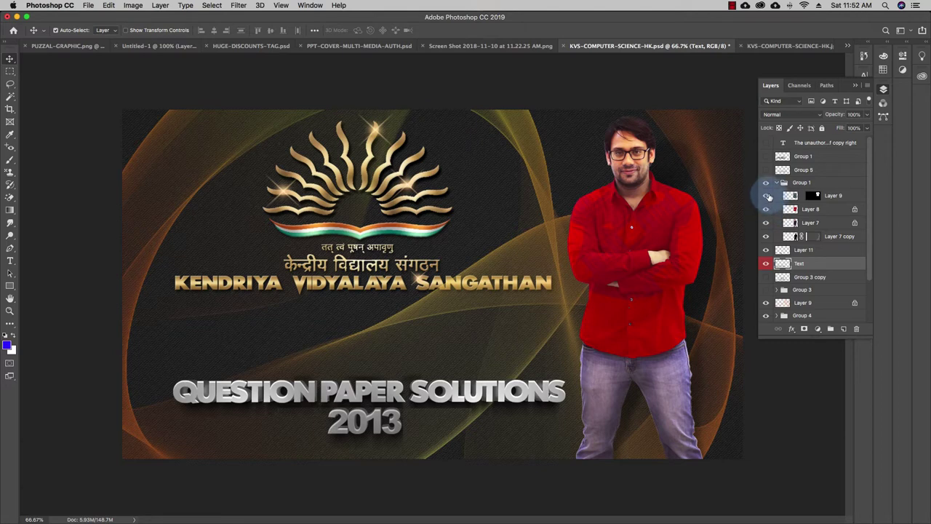
pyautogui.click(766, 195)
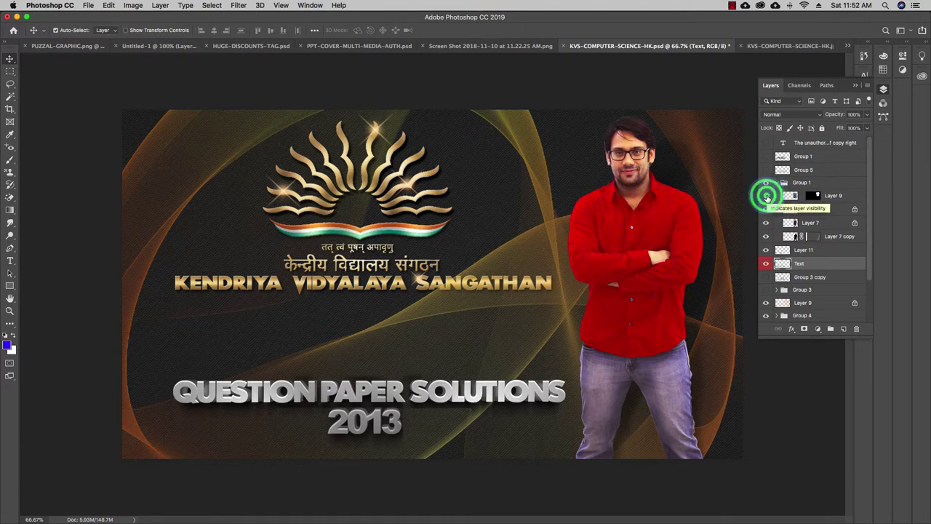
pyautogui.click(767, 197)
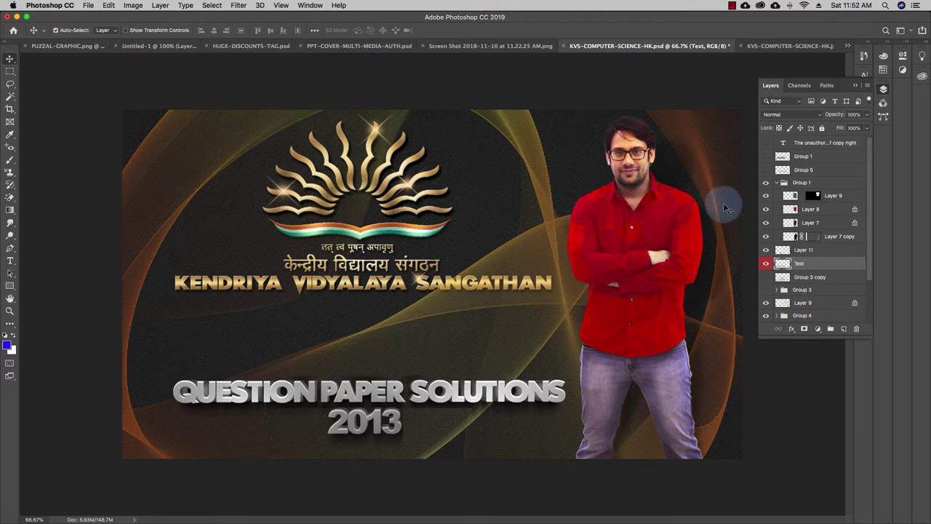
pyautogui.click(765, 196)
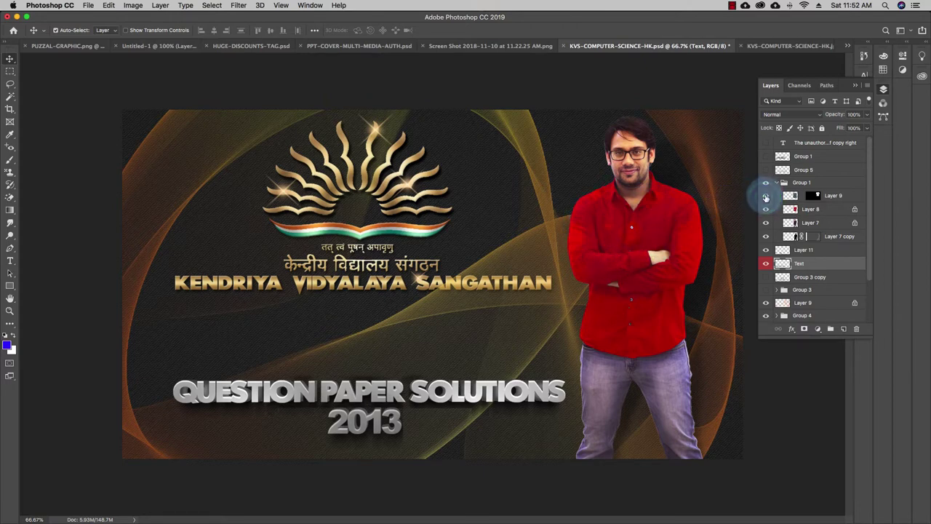
# Make the Group 1 text layer above the folder visible and leave Group 5 hidden after previewing it
pyautogui.click(766, 170)
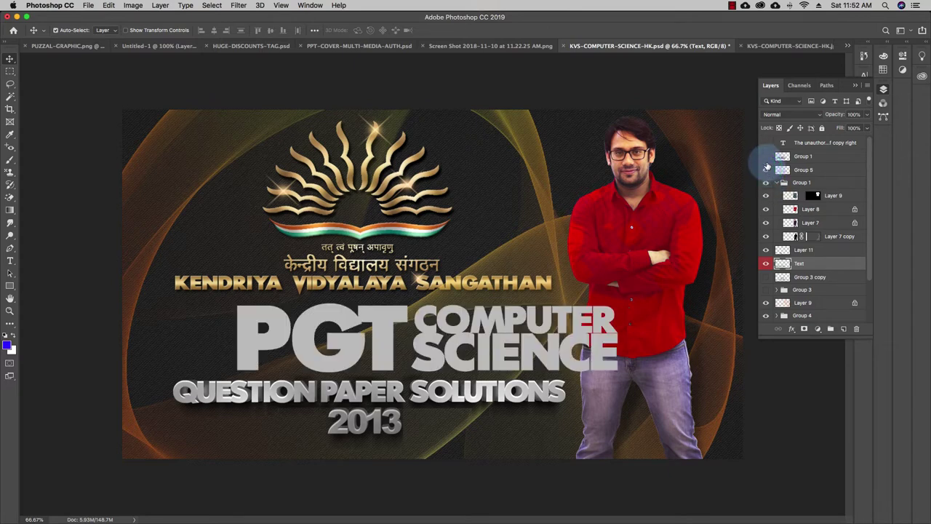
pyautogui.click(765, 157)
pyautogui.click(767, 170)
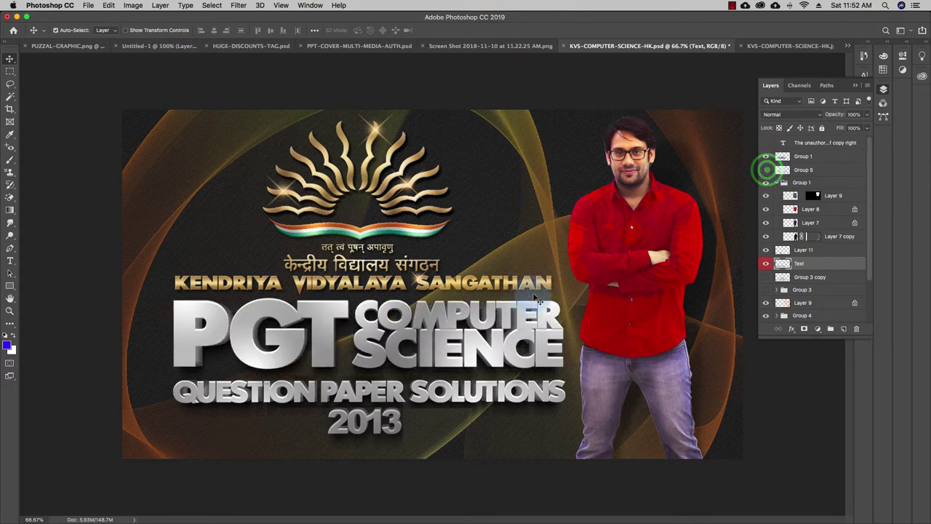
pyautogui.scroll(-1, 773, 256)
pyautogui.scroll(1, 771, 253)
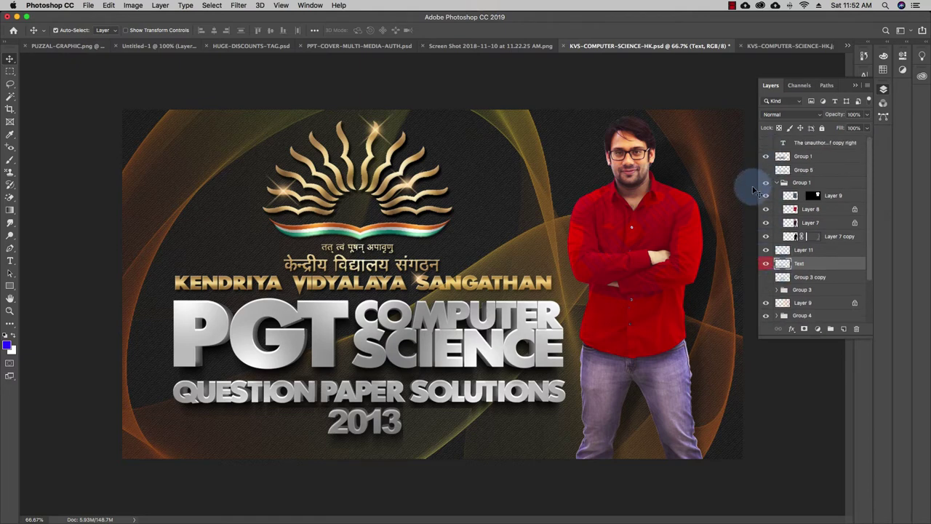
# Compare the flattened KVS-COMPUTER-SCIENCE-HK.jpg with the layered PSD, and close the JPG
pyautogui.click(782, 46)
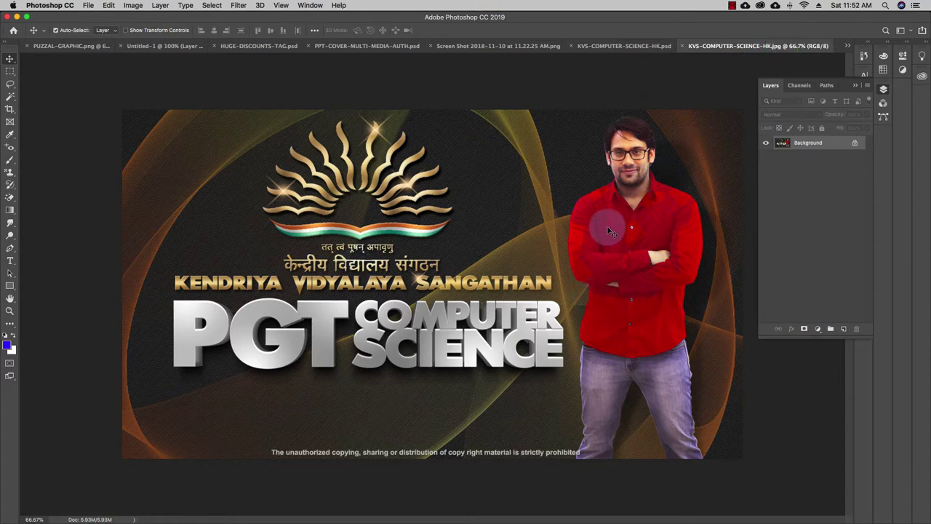
pyautogui.click(624, 46)
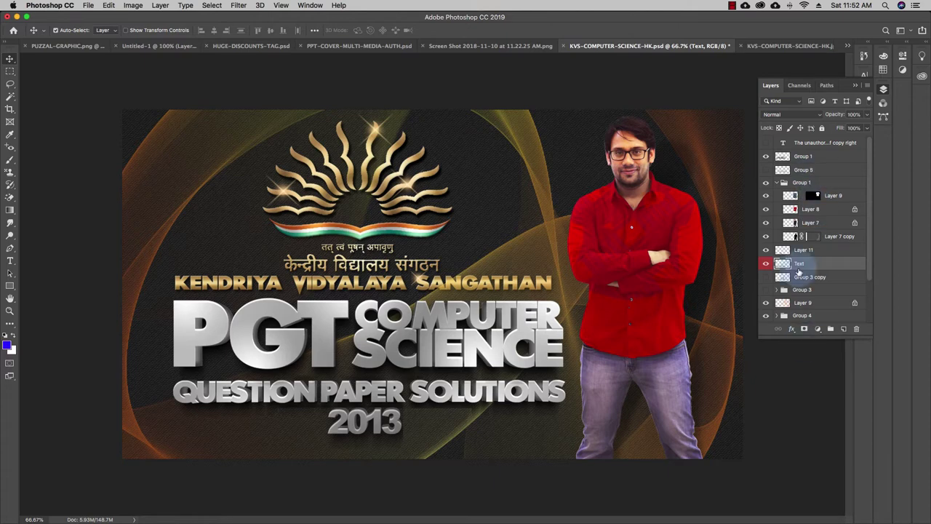
pyautogui.click(769, 47)
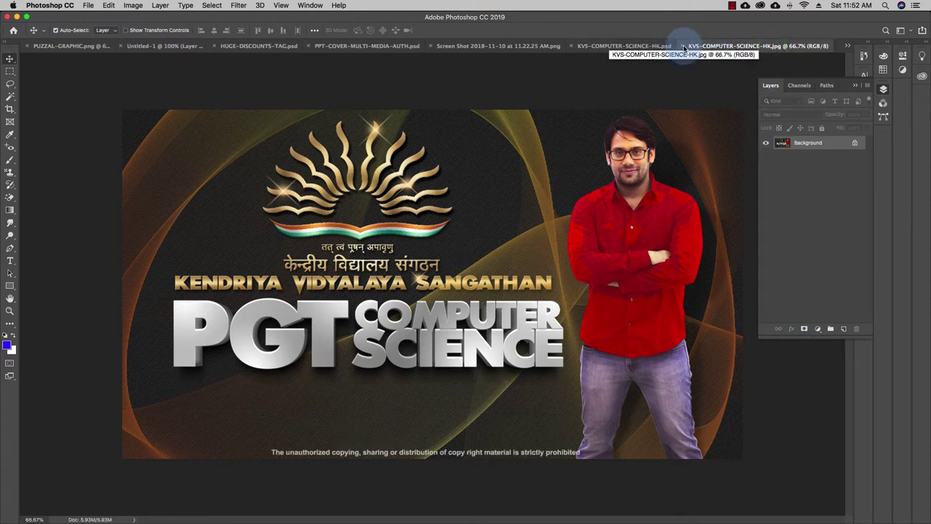
pyautogui.click(684, 47)
# Open KVS-COMPUTER-SCIENCE-HK.jpg from the Desktop
pyautogui.click(87, 6)
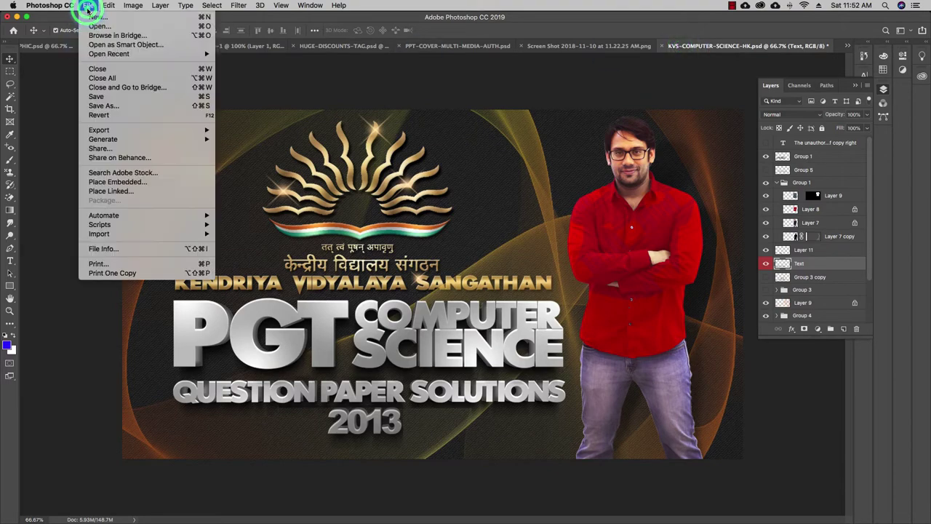
pyautogui.click(99, 26)
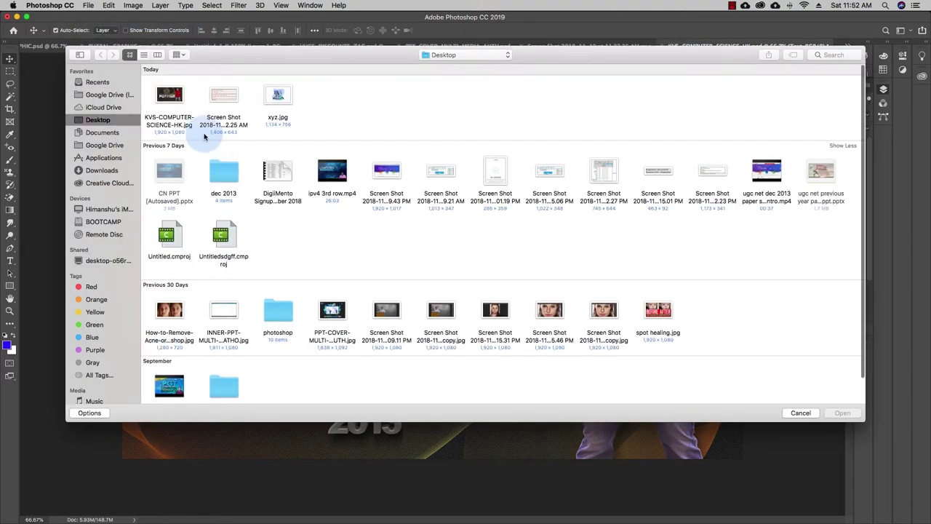
pyautogui.click(179, 123)
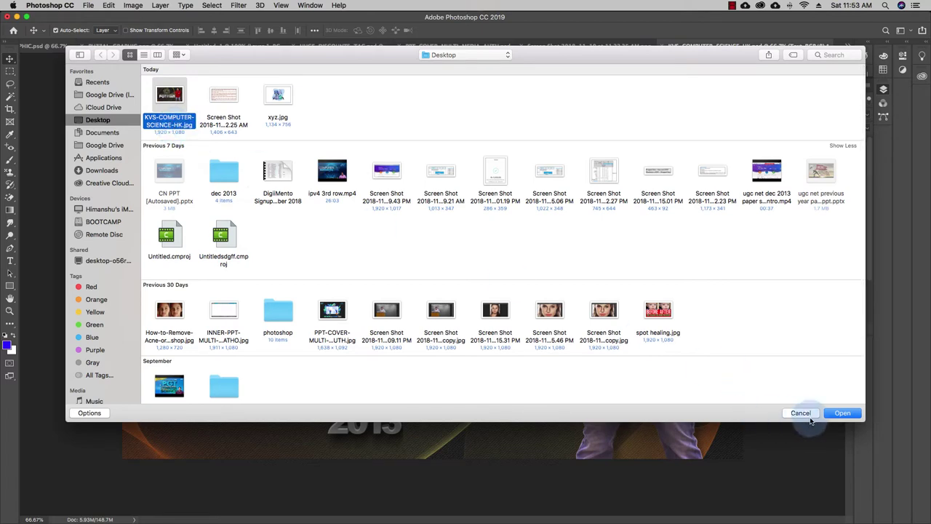
pyautogui.click(837, 412)
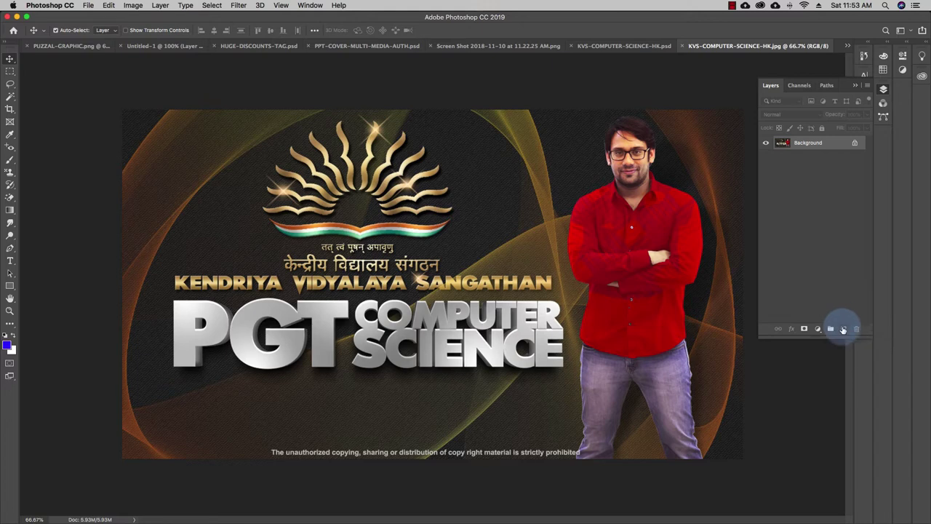
# Add a new layer above the Background and fill it with a diagonal blue-to-white linear gradient using the Gradient tool
pyautogui.click(843, 328)
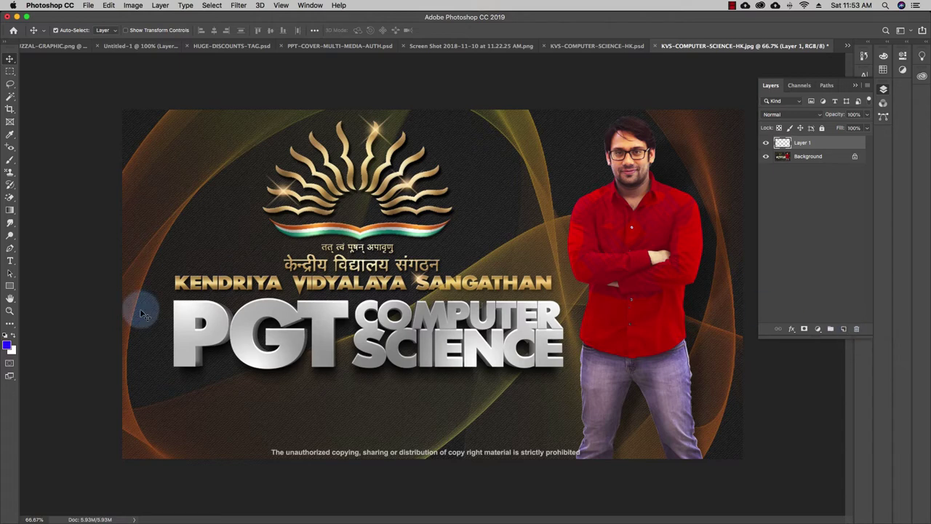
pyautogui.click(11, 210)
pyautogui.moveTo(11, 212); pyautogui.dragTo(31, 209)
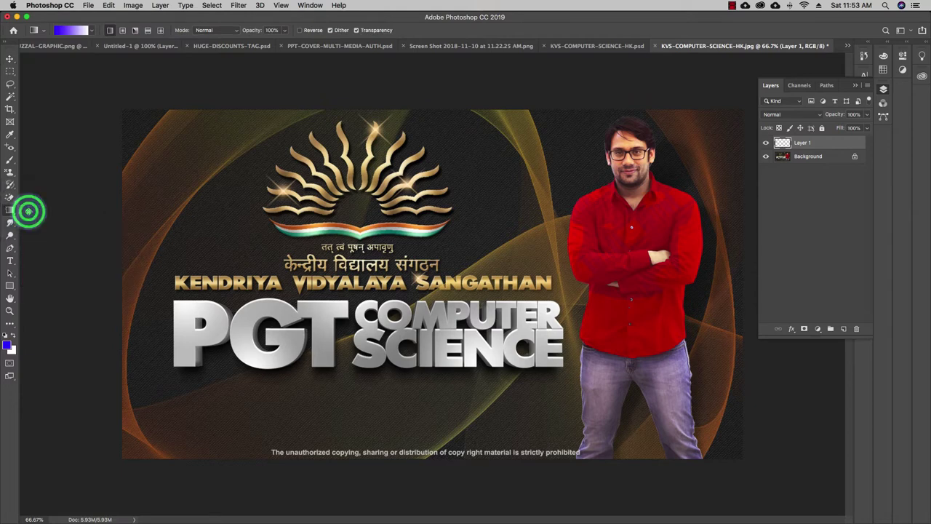
pyautogui.moveTo(160, 183); pyautogui.dragTo(469, 503)
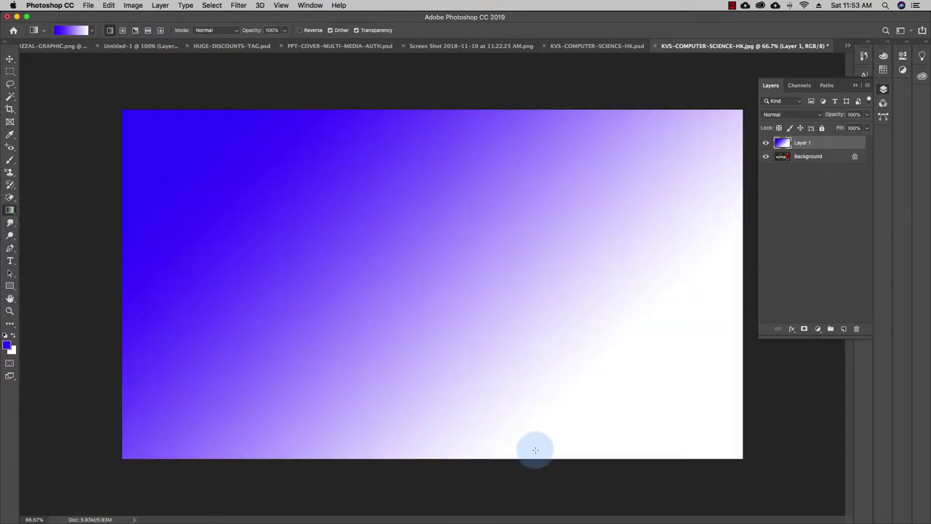
# Redraw the gradient in several directions, ending from top to bottom, and toggle Layer 1 off and on to compare with the image beneath
pyautogui.moveTo(638, 433); pyautogui.dragTo(203, 105)
pyautogui.moveTo(468, 144); pyautogui.dragTo(418, 402)
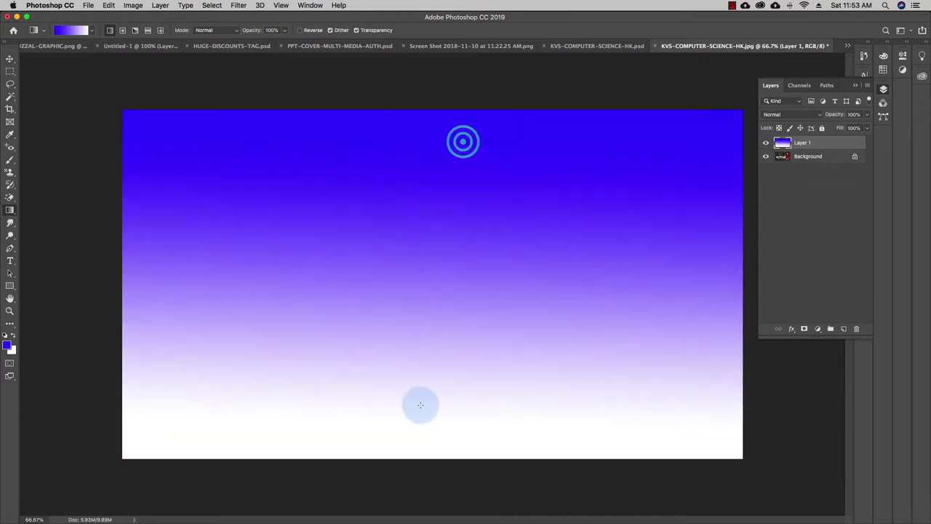
pyautogui.moveTo(294, 320); pyautogui.dragTo(572, 311)
pyautogui.moveTo(701, 273); pyautogui.dragTo(316, 245)
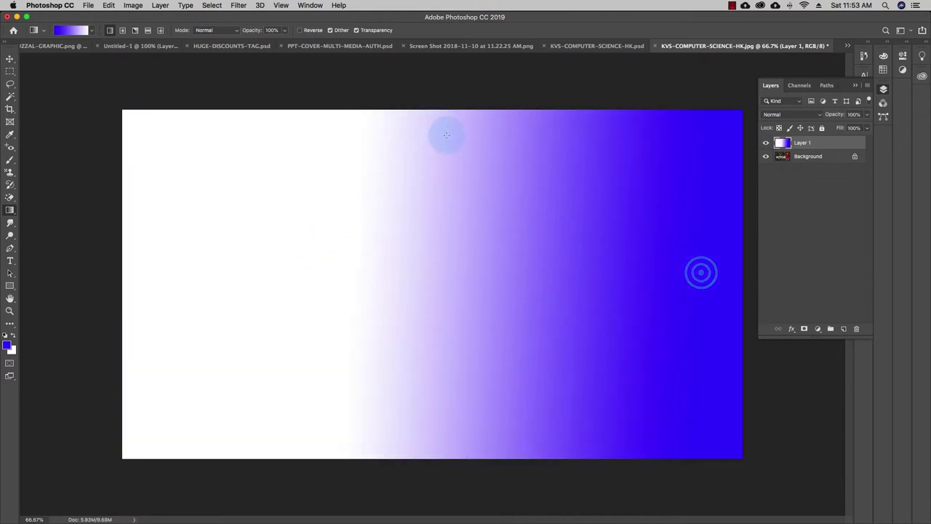
pyautogui.moveTo(440, 91); pyautogui.dragTo(420, 493)
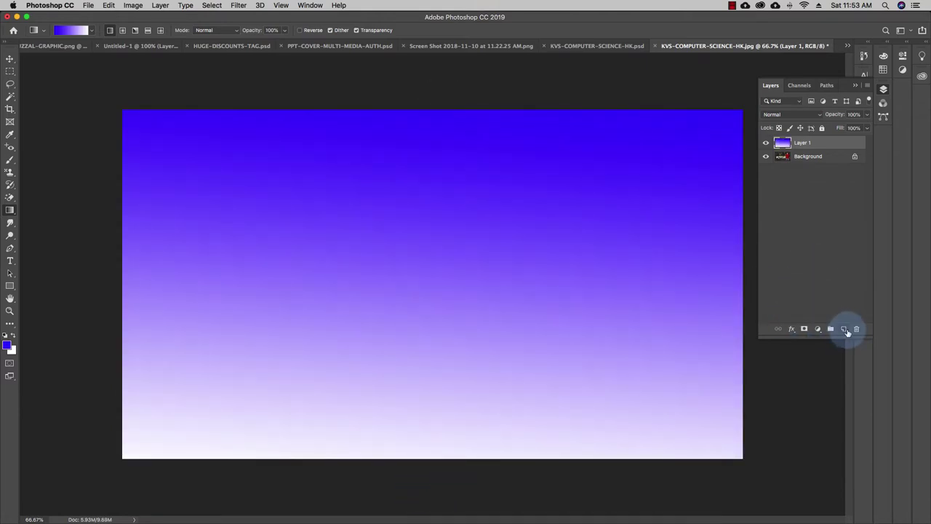
pyautogui.click(766, 144)
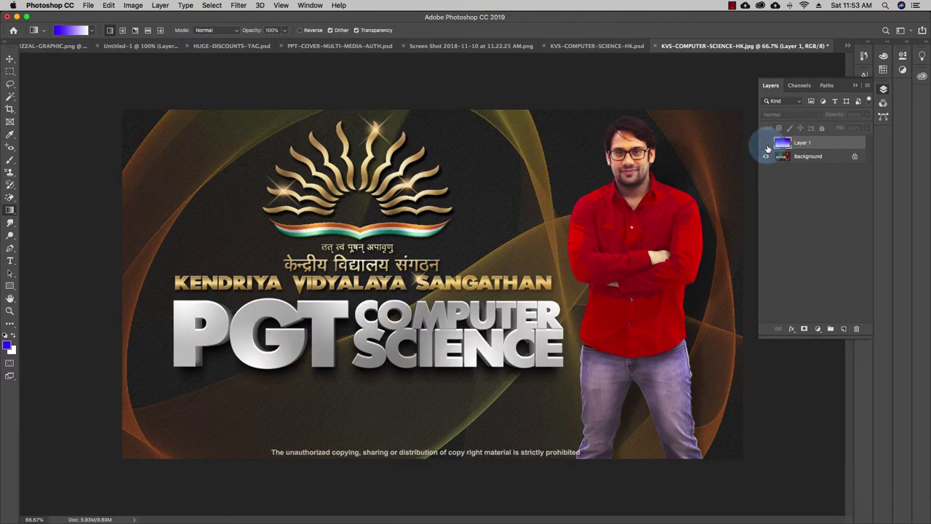
pyautogui.click(766, 144)
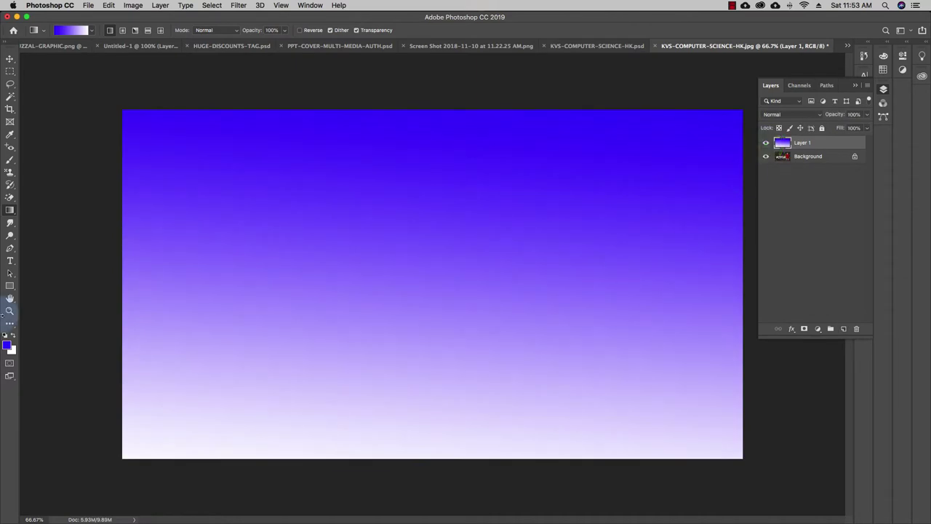
# Set the background color to yellow and redraw Layer 1's gradient from blue at the top to yellow at the bottom
pyautogui.click(11, 350)
pyautogui.click(486, 237)
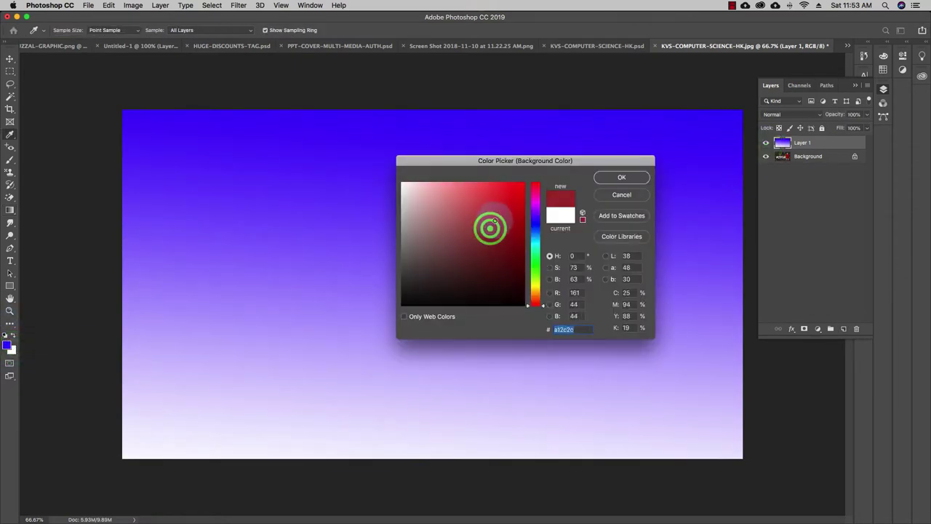
pyautogui.click(536, 277)
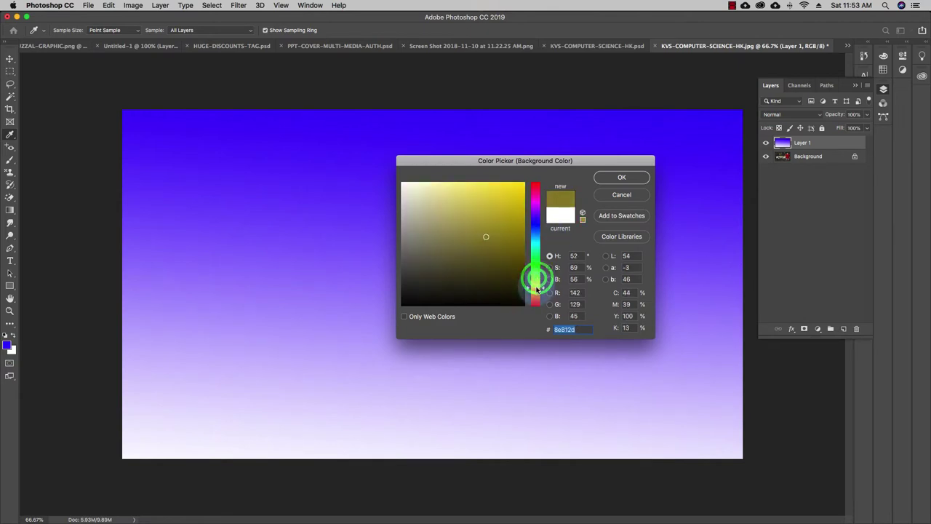
pyautogui.click(502, 200)
pyautogui.click(622, 178)
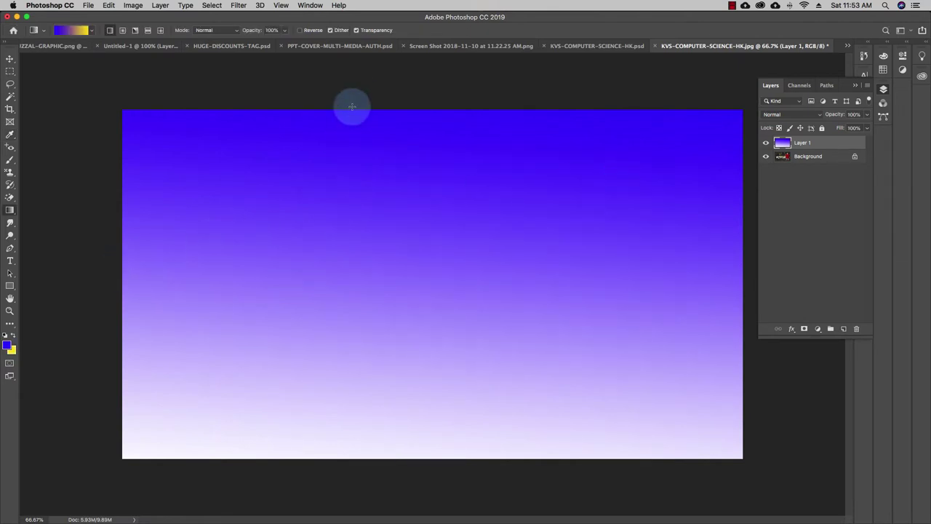
pyautogui.moveTo(358, 94); pyautogui.dragTo(350, 399)
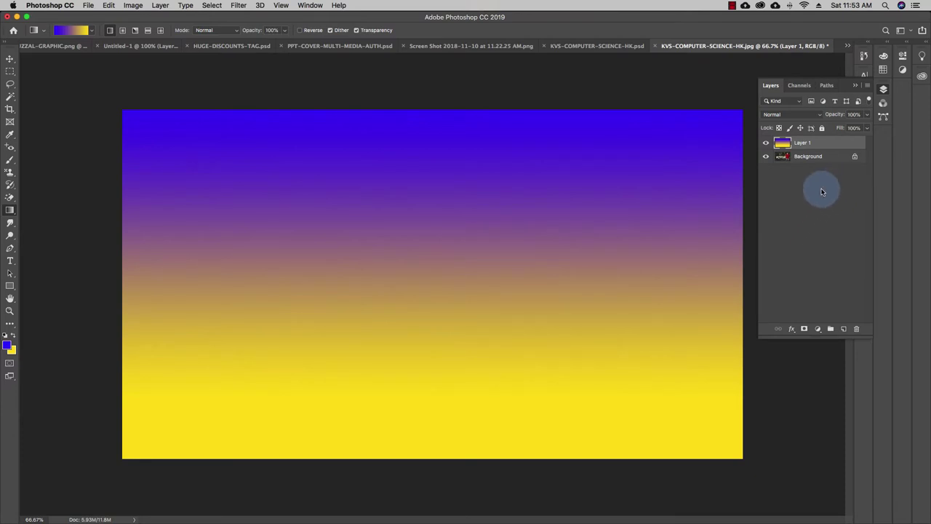
# Vary Layer 1's opacity to blend the gradient over the image, ending at 17%
pyautogui.click(866, 117)
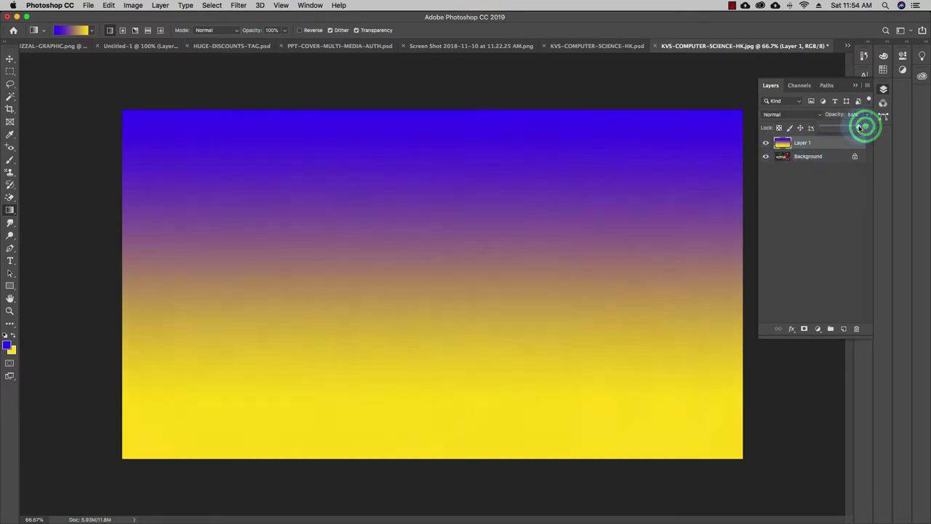
pyautogui.moveTo(820, 128); pyautogui.dragTo(816, 128)
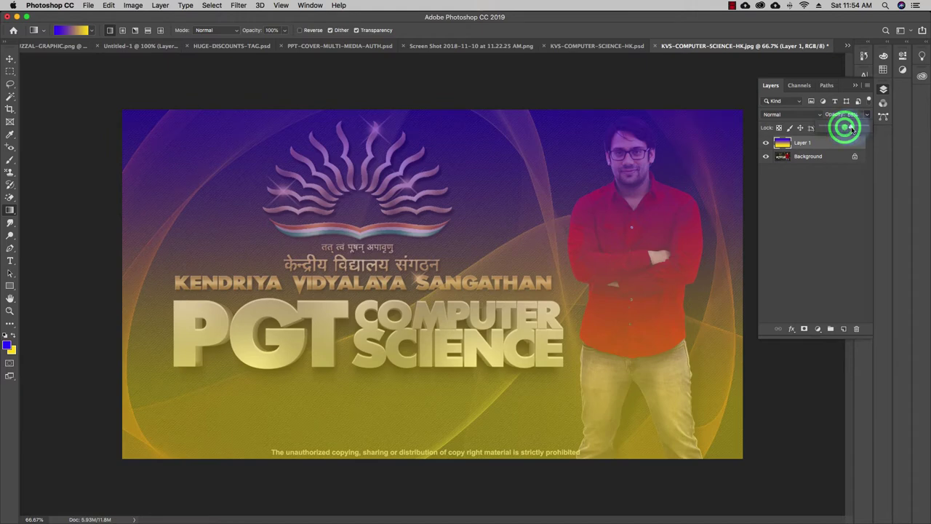
pyautogui.moveTo(852, 130); pyautogui.dragTo(830, 129)
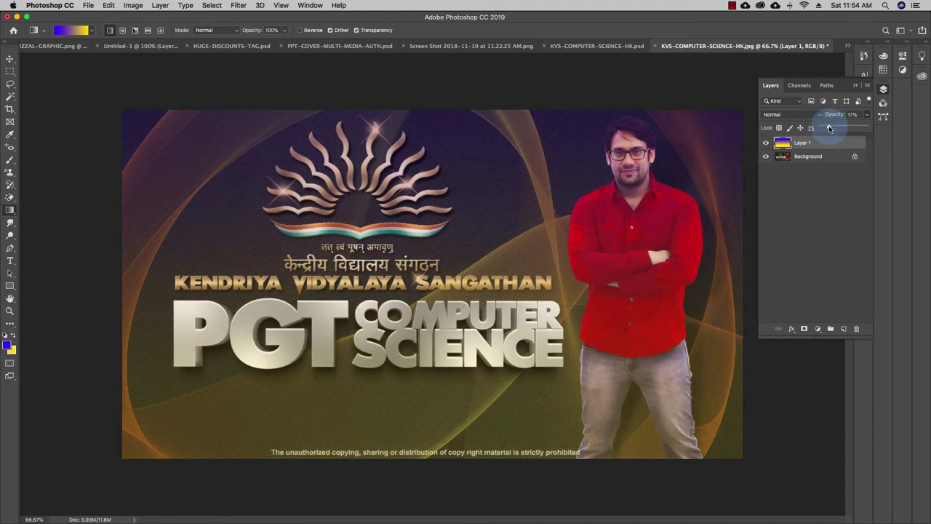
# Unlock the Background layer and move it above Layer 1
pyautogui.moveTo(795, 156); pyautogui.dragTo(812, 146)
pyautogui.click(855, 156)
pyautogui.click(817, 157)
# Lower Layer 0's opacity and set Layer 1's opacity to 100% so the gradient shows through the image
pyautogui.click(866, 115)
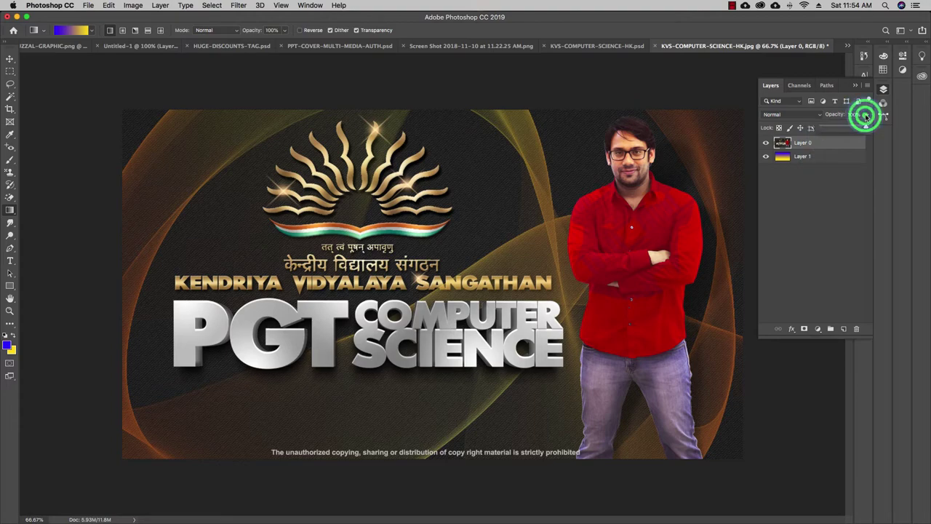
pyautogui.moveTo(839, 124); pyautogui.dragTo(851, 128)
pyautogui.click(815, 155)
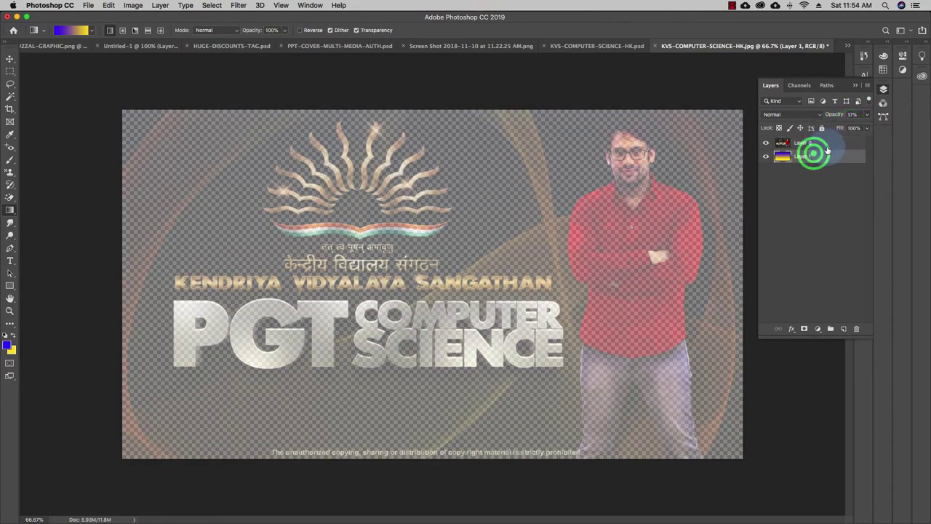
pyautogui.click(866, 115)
pyautogui.moveTo(850, 128); pyautogui.dragTo(873, 127)
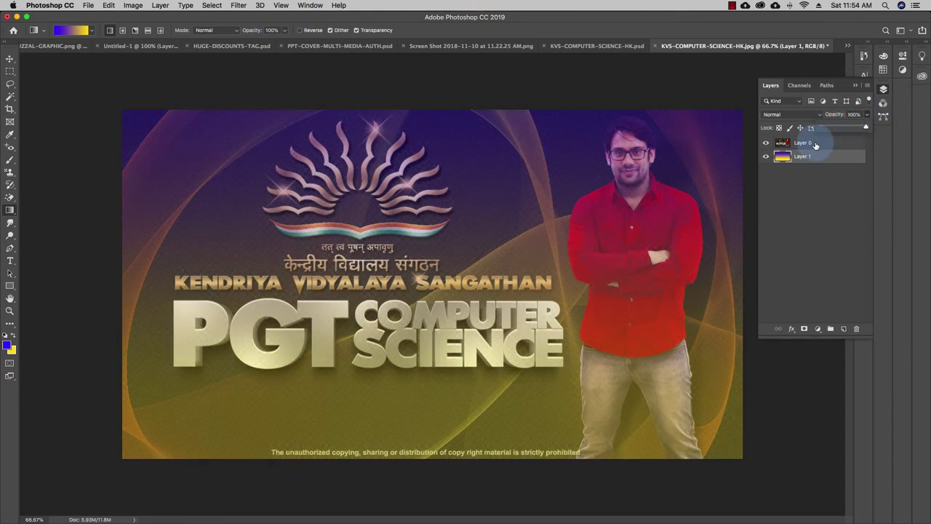
# Hide Layer 1, set Layer 0's opacity to 100%, and deselect the layers
pyautogui.click(765, 155)
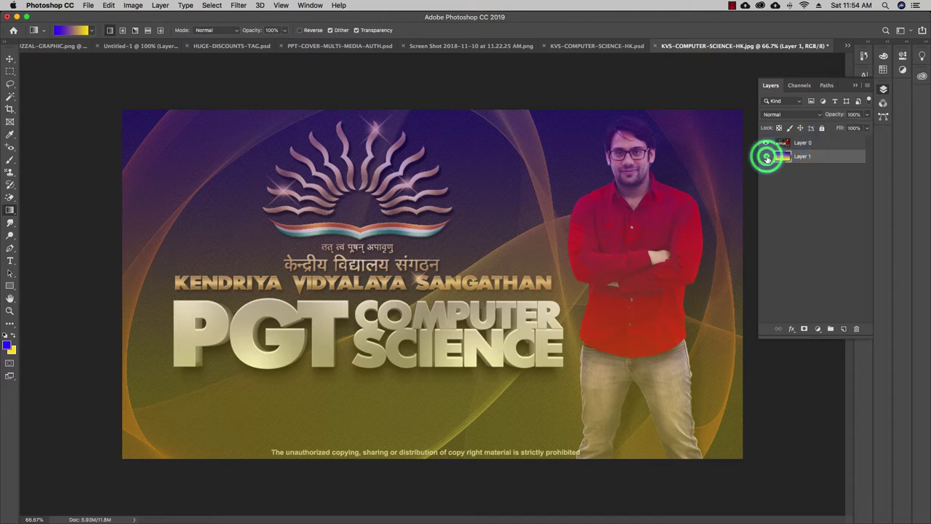
pyautogui.click(782, 144)
pyautogui.click(866, 114)
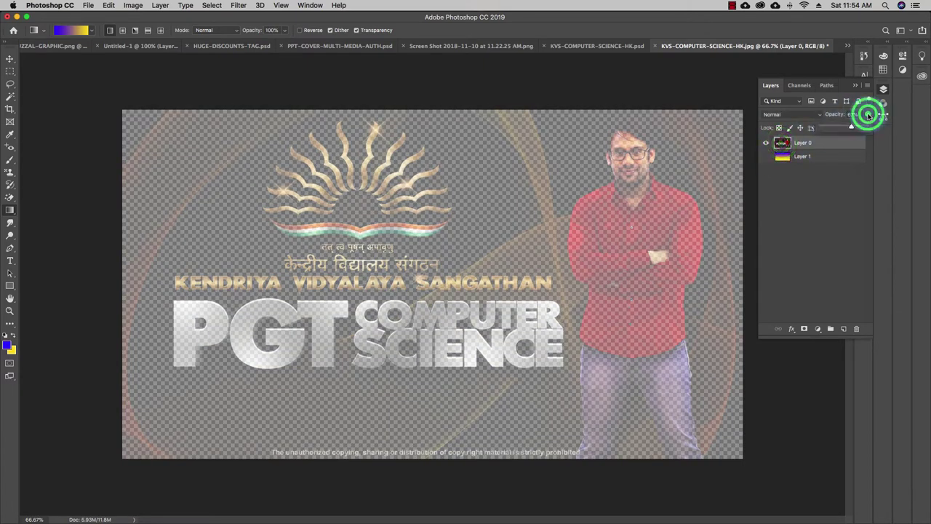
pyautogui.moveTo(855, 127); pyautogui.dragTo(871, 127)
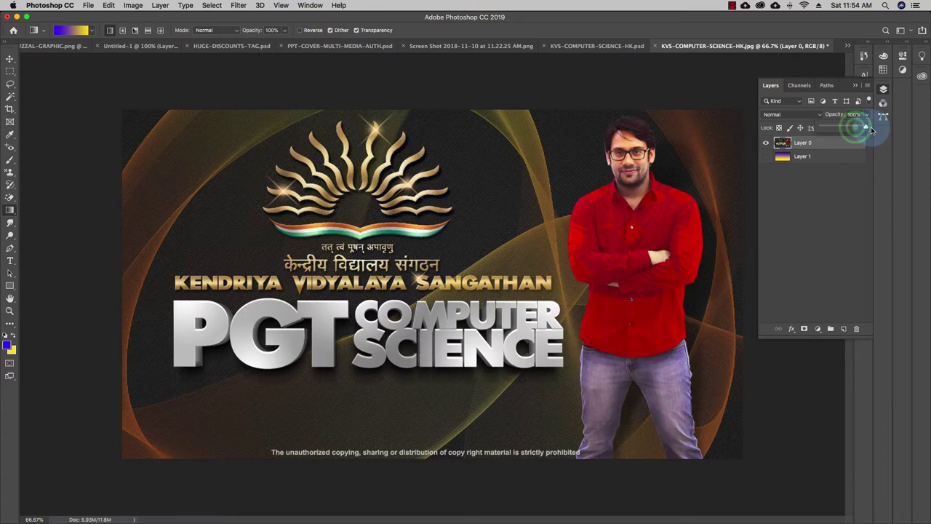
pyautogui.click(832, 171)
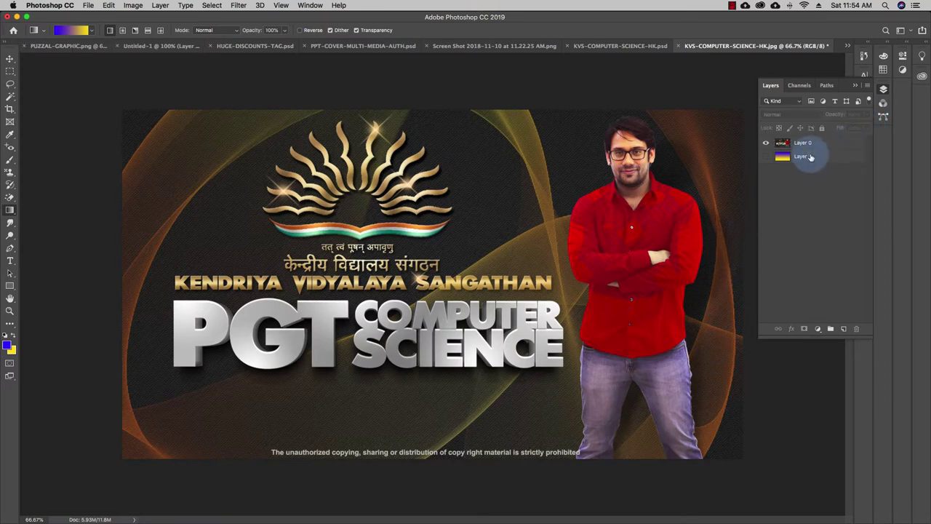
# Show Layer 1 and slightly lower Layer 0's opacity so the gradient tints the image, leaving no layer selected
pyautogui.click(805, 154)
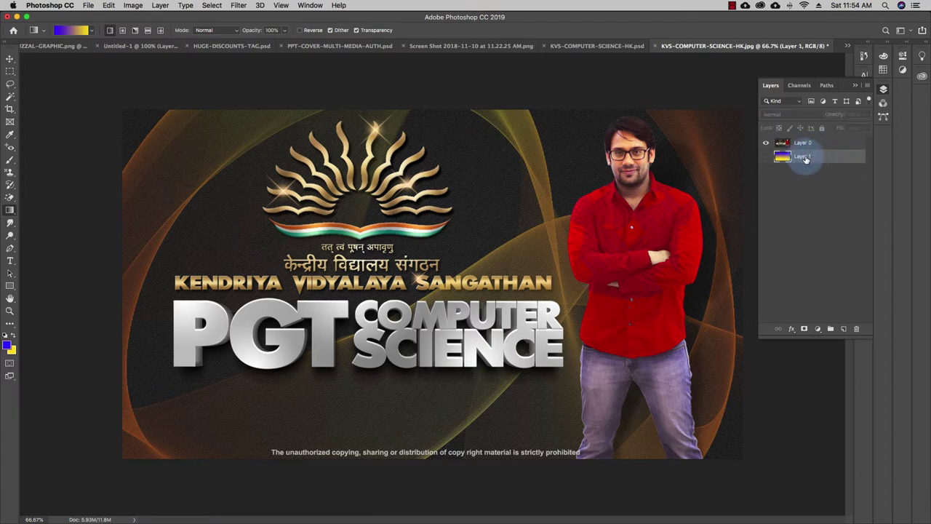
pyautogui.click(769, 156)
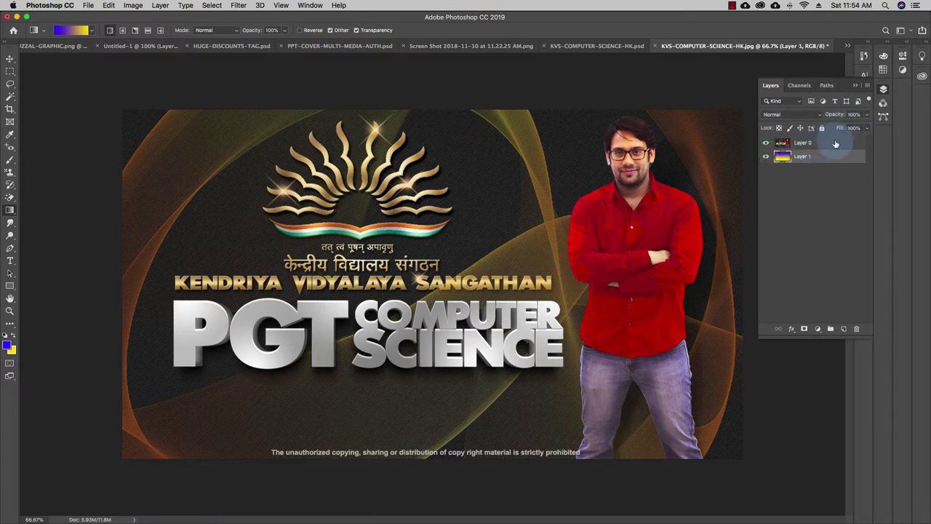
pyautogui.click(831, 142)
pyautogui.click(866, 117)
pyautogui.moveTo(867, 128); pyautogui.dragTo(859, 128)
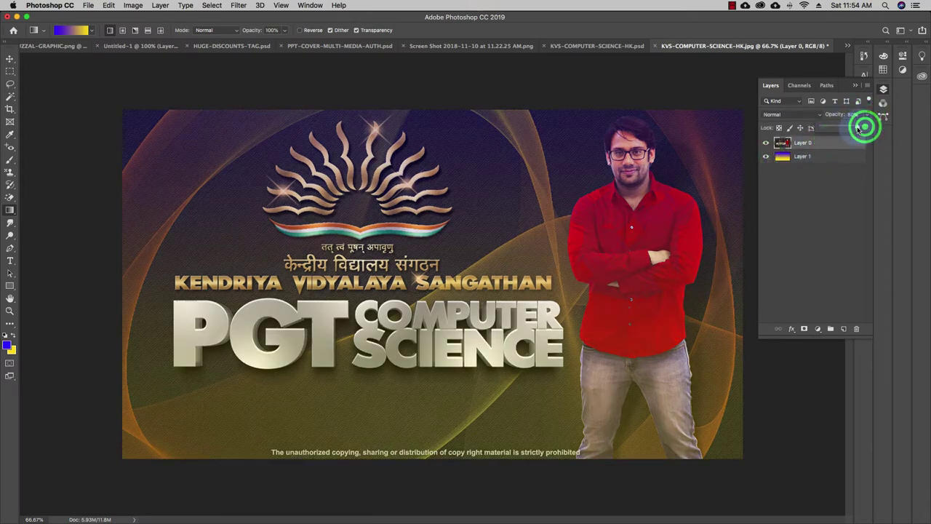
pyautogui.click(829, 205)
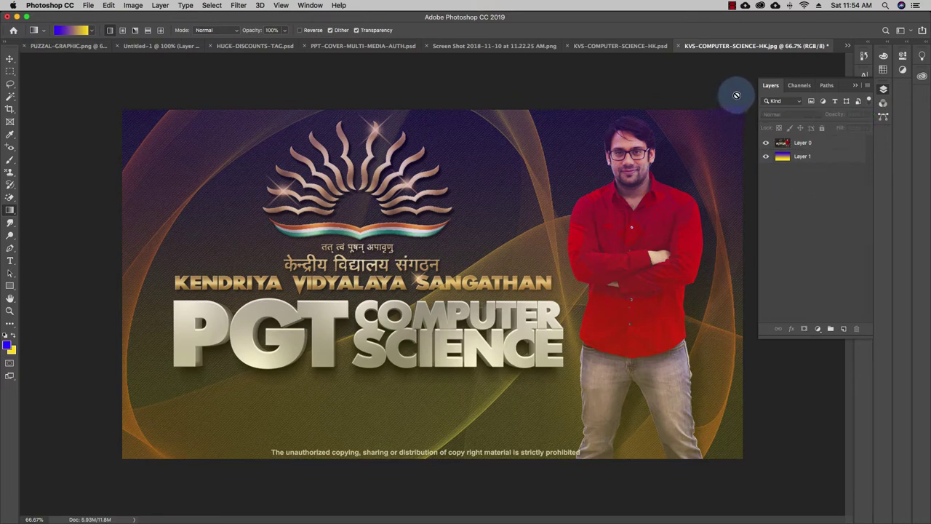
# Add a new empty layer above Layer 0, and toggle Layer 1 off and on to compare the result
pyautogui.click(844, 328)
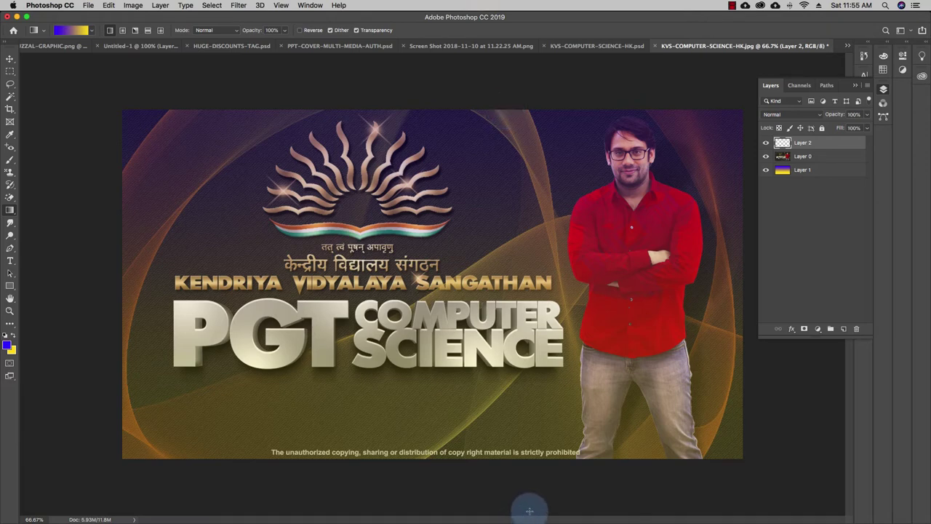
pyautogui.click(766, 171)
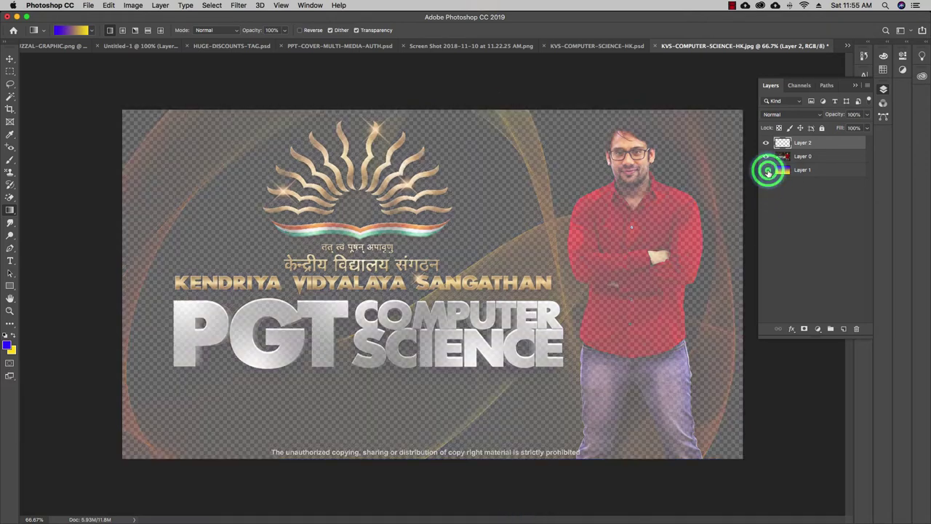
pyautogui.click(767, 170)
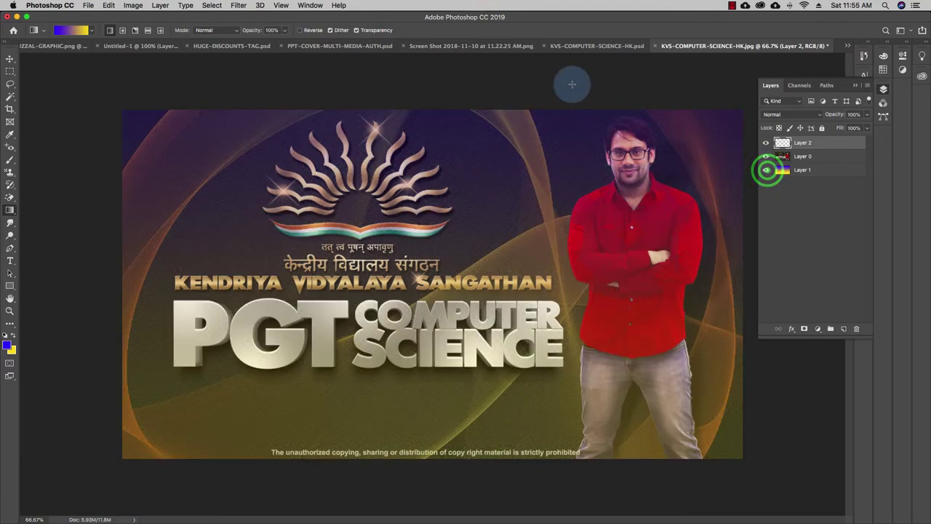
# Switch through the open screenshot and PPT-COVER-MULTI-MEDIA-AUTH.psd to HUGE-DISCOUNTS-TAG.psd to examine its layers
pyautogui.click(505, 47)
pyautogui.click(369, 46)
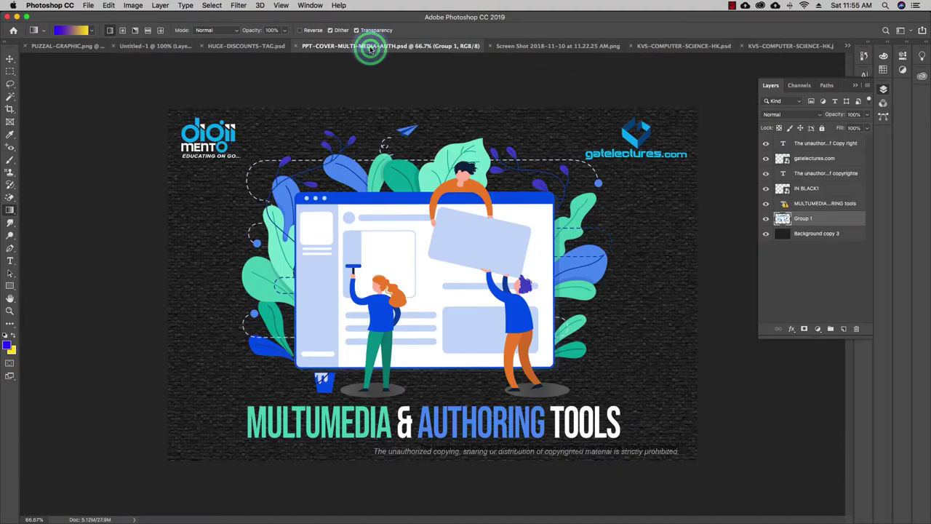
pyautogui.click(260, 46)
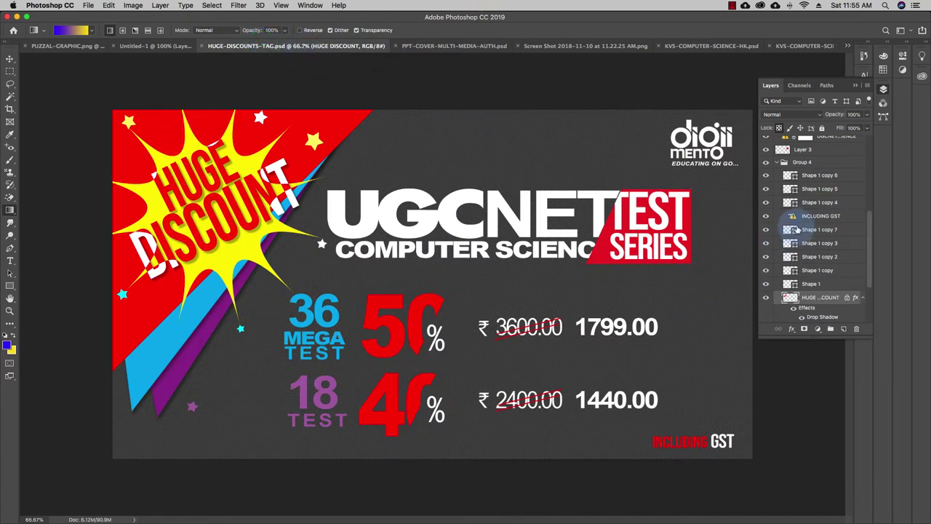
# Look through the layer stack and toggle Group 1 and Group 4 off and on to identify their artwork
pyautogui.scroll(-5, 797, 230)
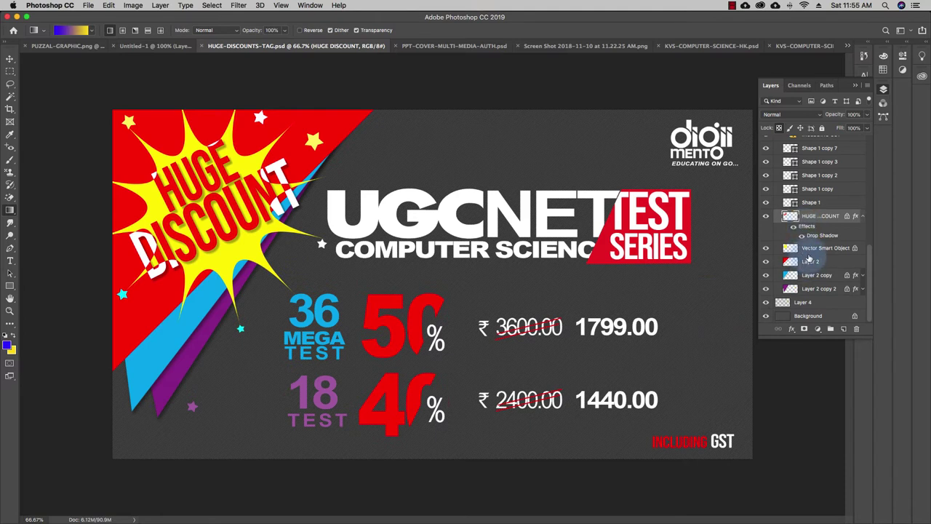
pyautogui.scroll(10, 810, 253)
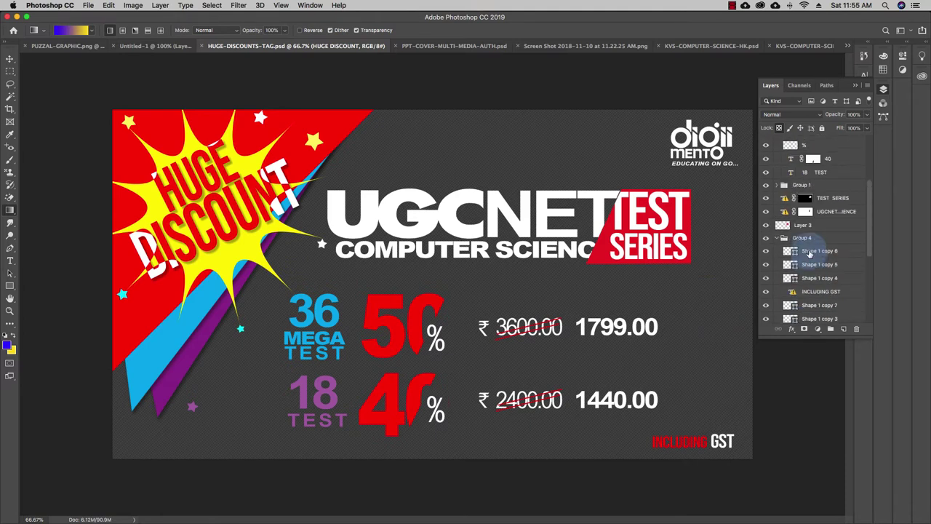
pyautogui.click(767, 186)
pyautogui.click(767, 185)
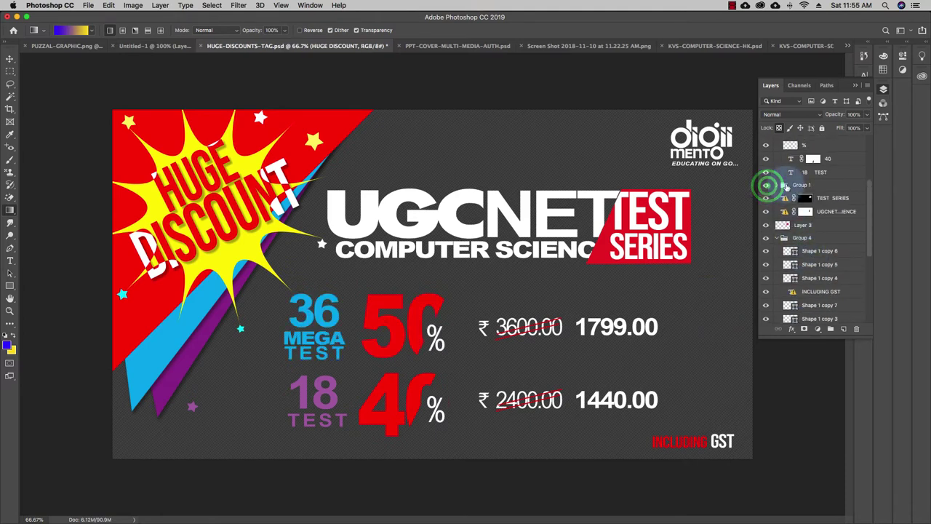
pyautogui.scroll(-2, 821, 193)
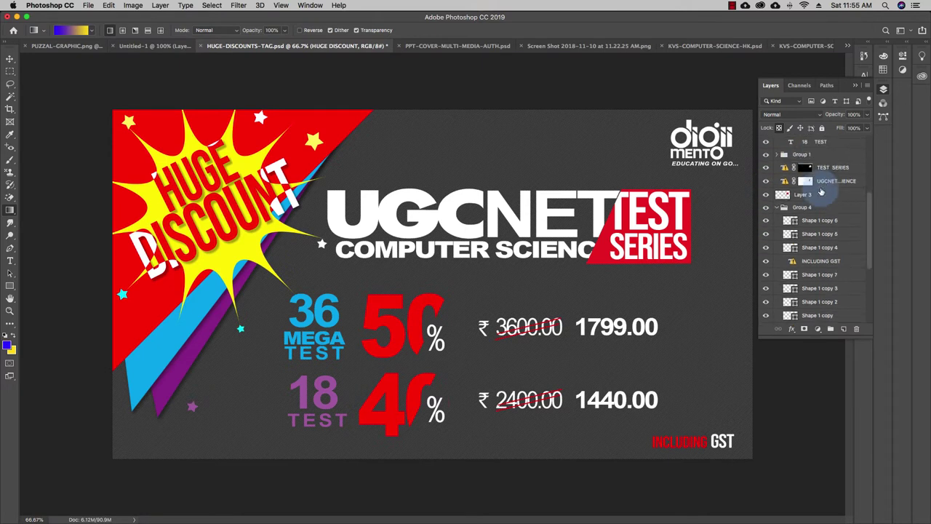
pyautogui.click(766, 208)
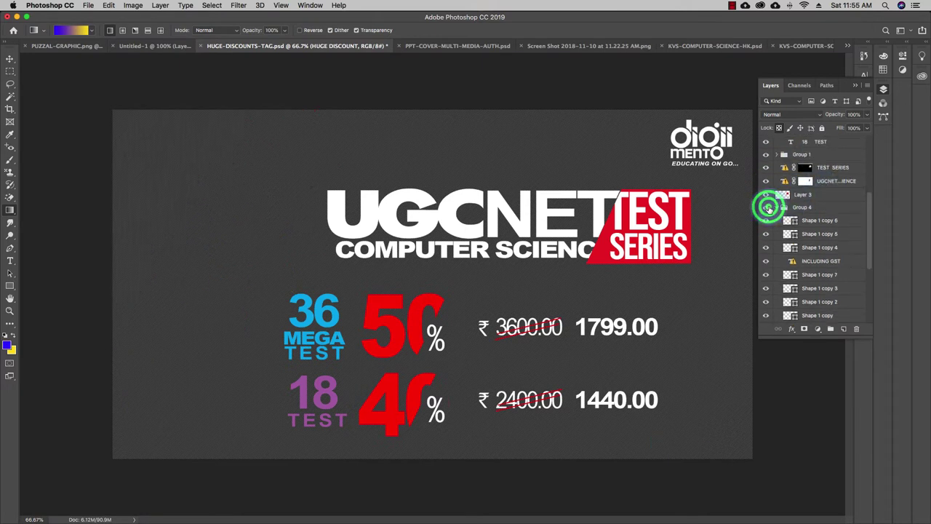
pyautogui.click(767, 208)
# Copy Group 4 with the discount artwork from HUGE-DISCOUNTS-TAG.psd and paste it into KVS-COMPUTER-SCIENCE-HK.jpg
pyautogui.click(795, 207)
pyautogui.rightClick(798, 209)
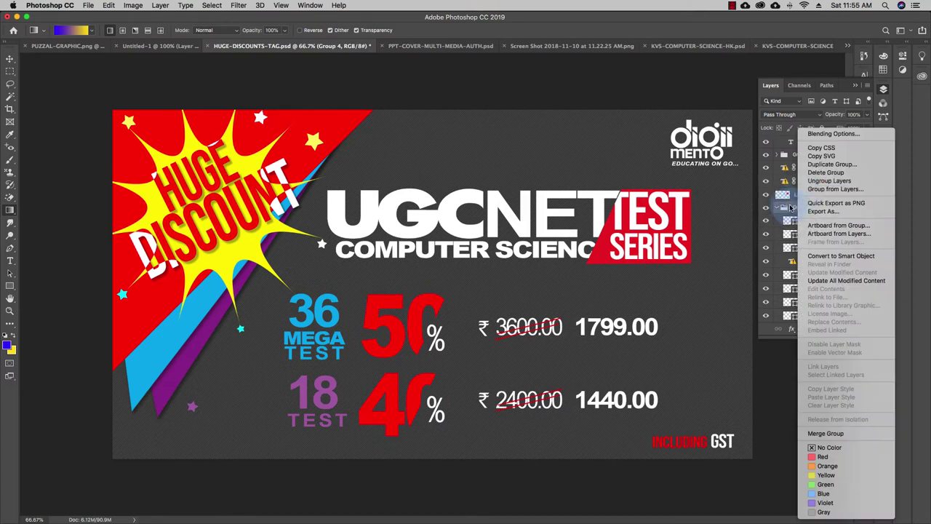
pyautogui.click(792, 208)
pyautogui.press('super+c')
pyautogui.click(797, 45)
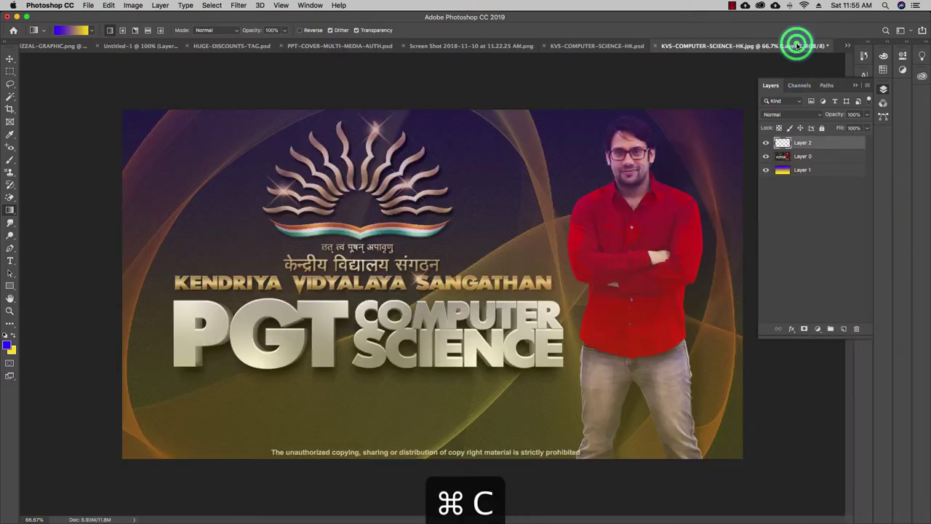
pyautogui.press('super+v')
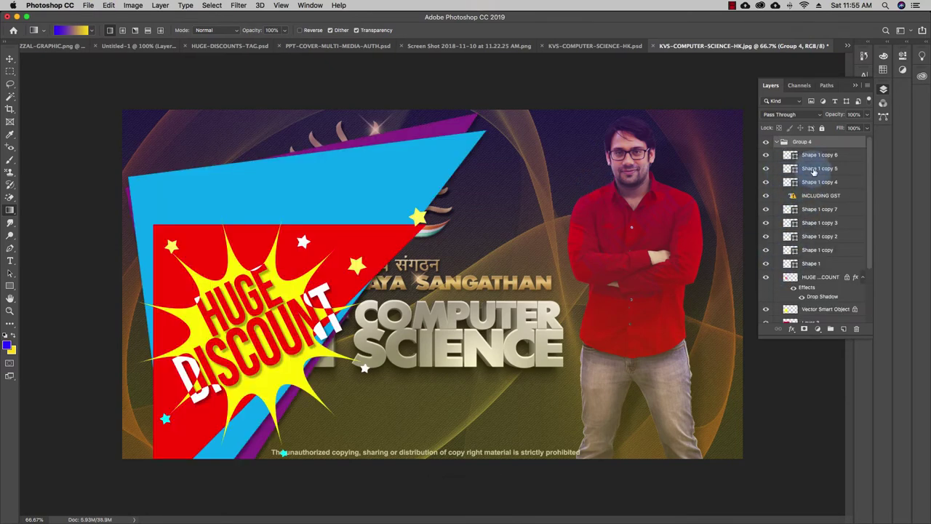
# Set Layer 0's opacity to 100%
pyautogui.scroll(-3, 816, 178)
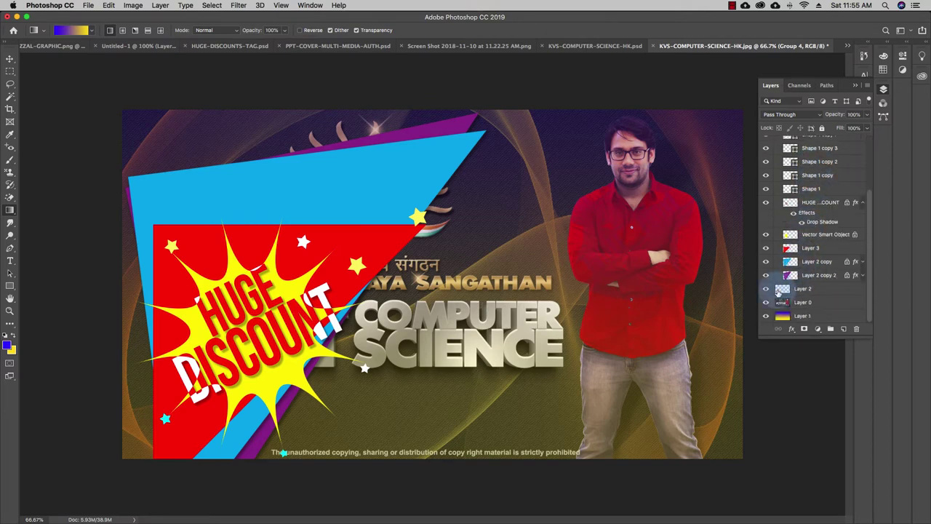
pyautogui.click(780, 303)
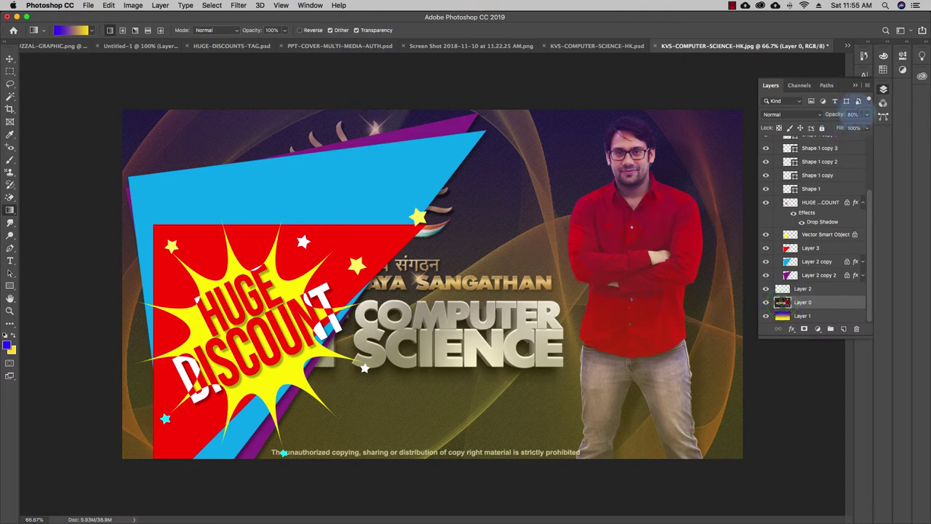
pyautogui.click(866, 114)
pyautogui.moveTo(859, 128); pyautogui.dragTo(882, 129)
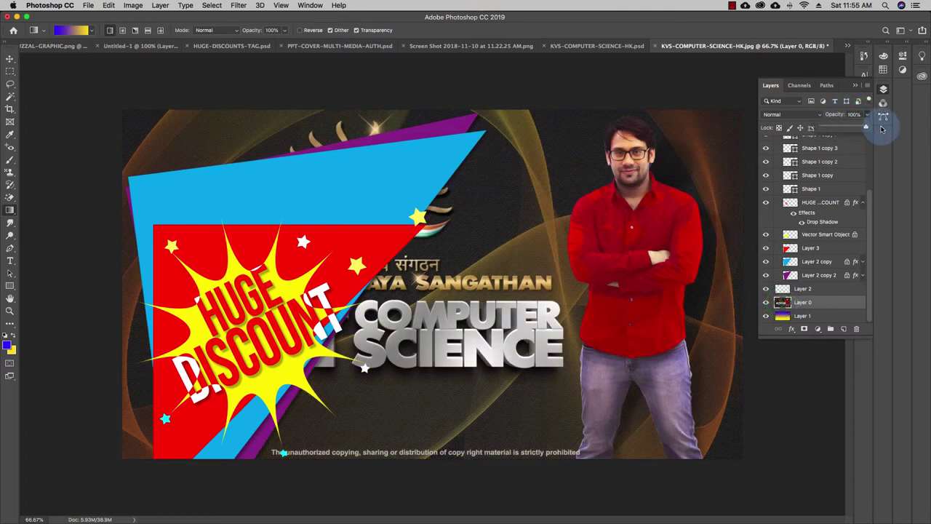
# Collapse Group 4 and transform it to about 65% width and 61% height in the image's upper-left area, rotated about 1.7°
pyautogui.scroll(5, 775, 215)
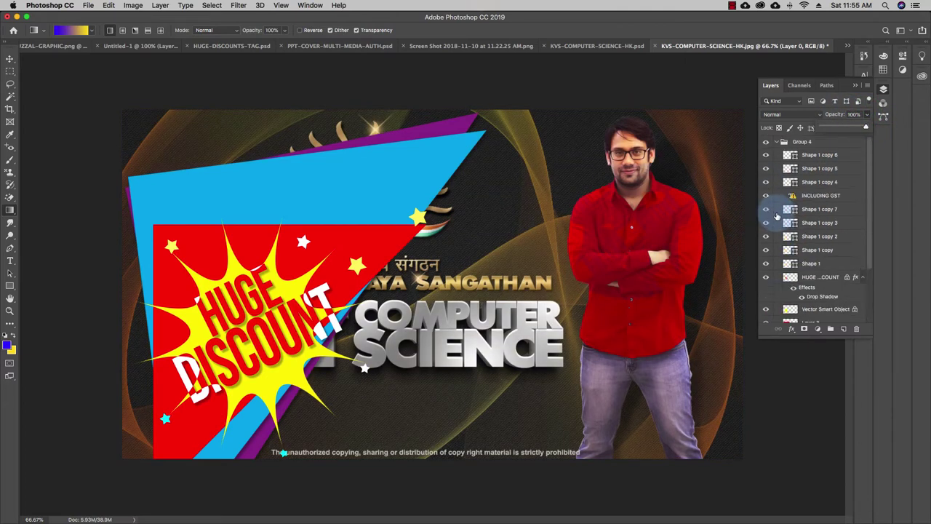
pyautogui.click(776, 142)
pyautogui.click(785, 141)
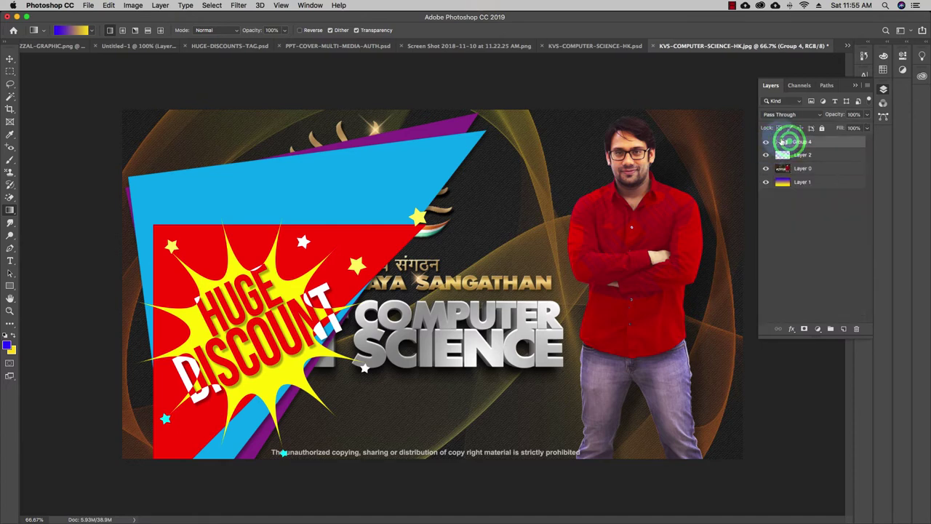
pyautogui.press('super+t')
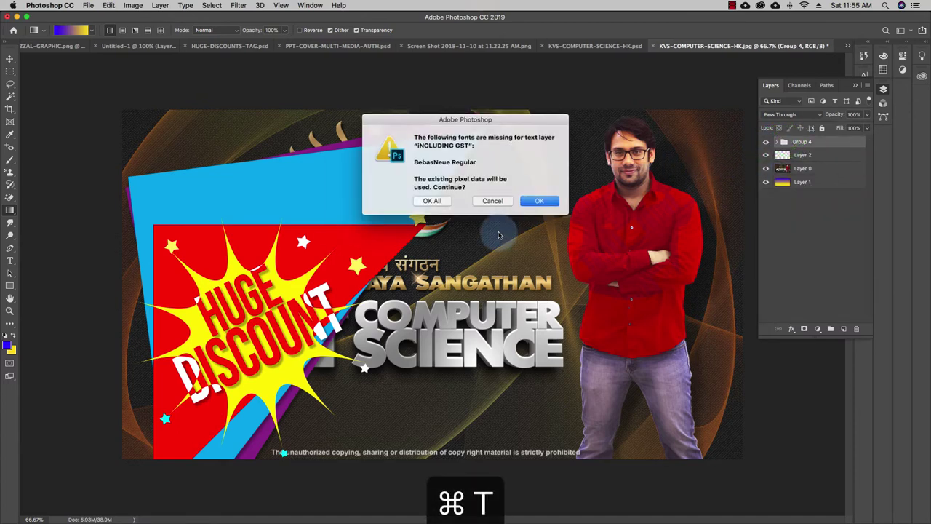
pyautogui.click(432, 200)
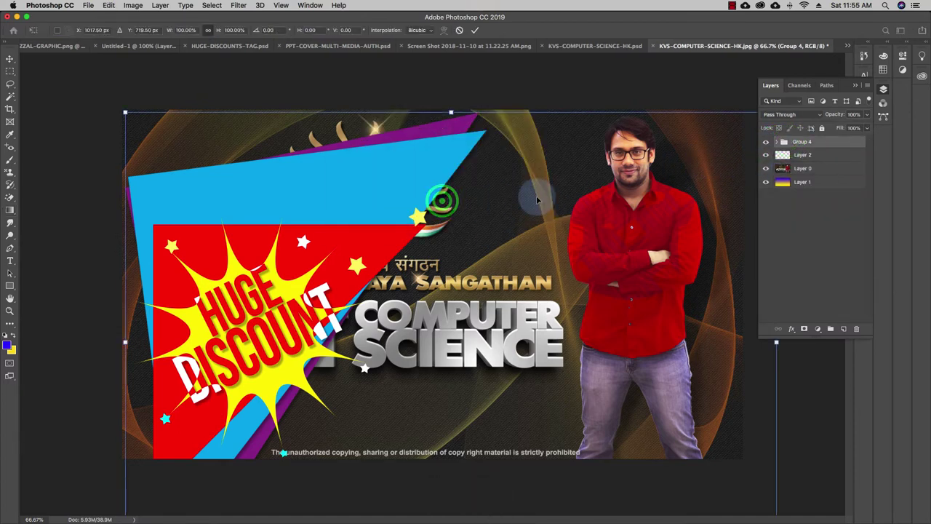
pyautogui.click(124, 116)
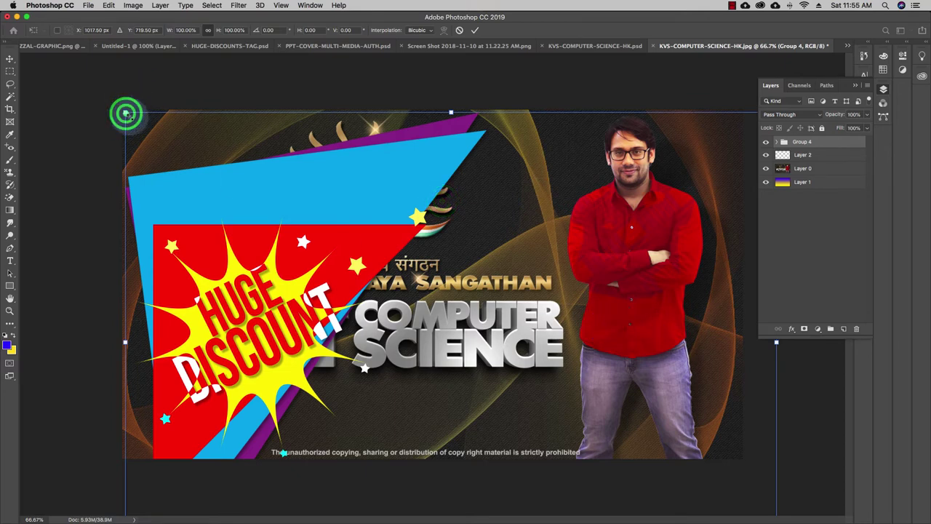
pyautogui.moveTo(126, 114); pyautogui.dragTo(355, 290)
pyautogui.moveTo(461, 393); pyautogui.dragTo(235, 211)
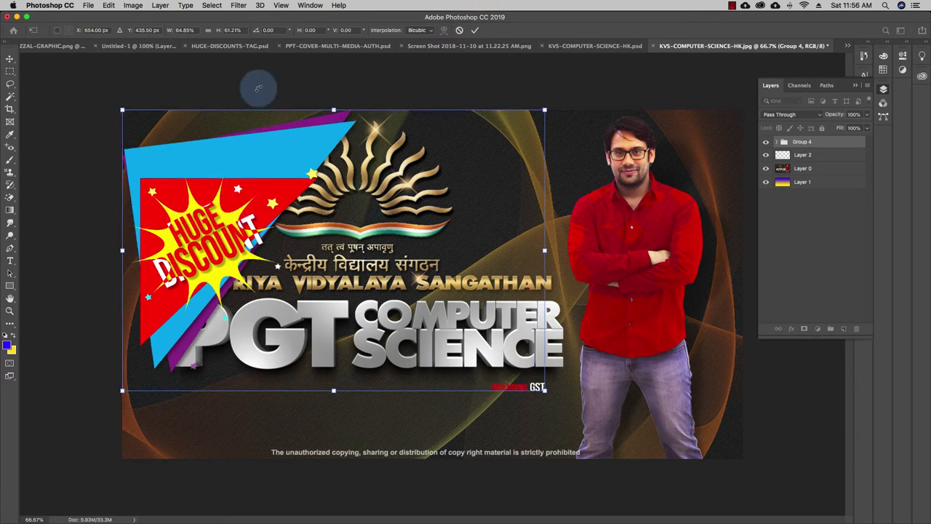
pyautogui.moveTo(276, 93); pyautogui.dragTo(288, 157)
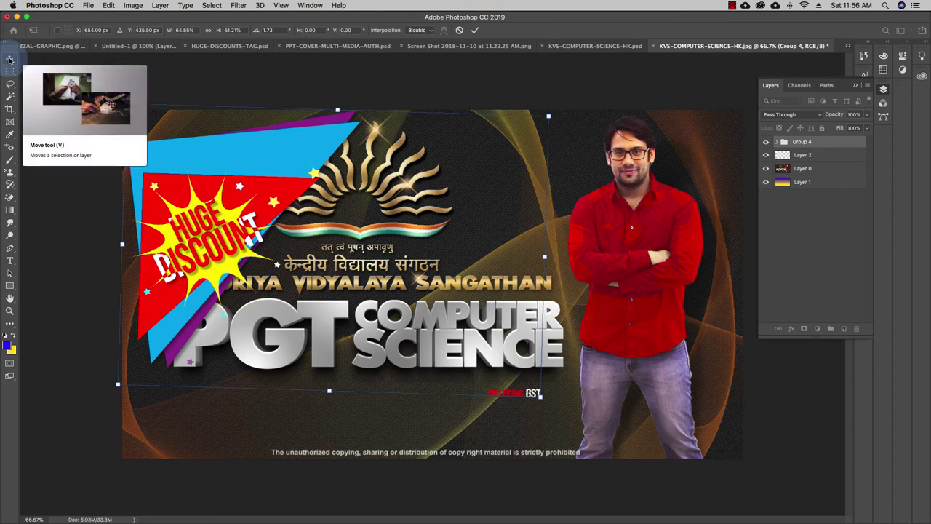
pyautogui.click(10, 60)
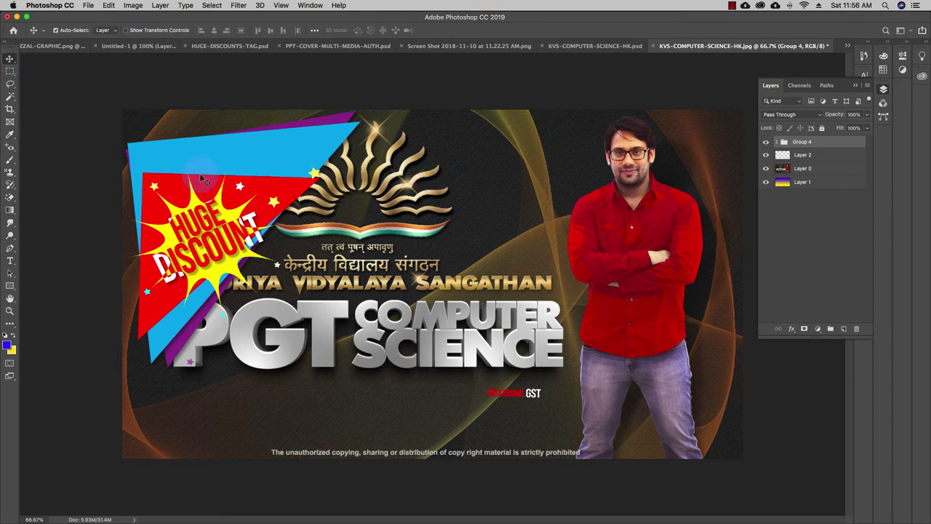
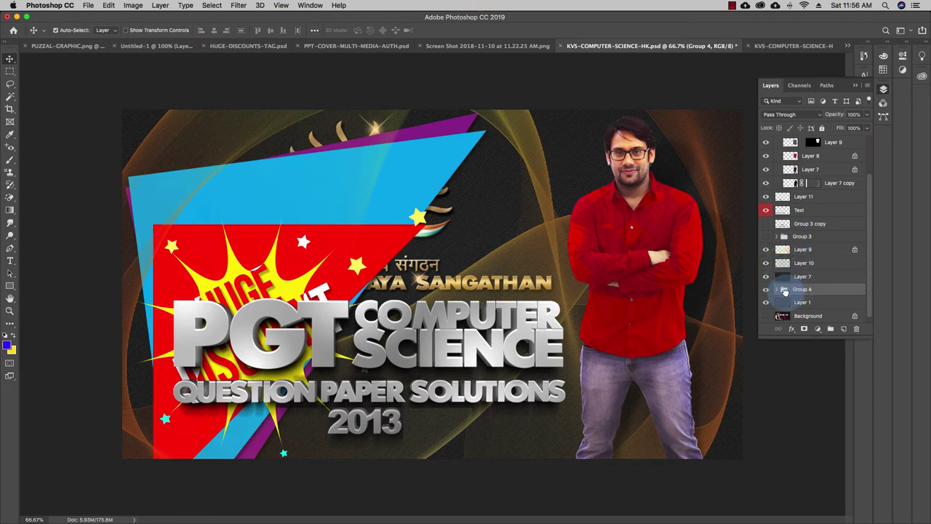
# Reorder Group 4 in the KVS-COMPUTER-SCIENCE-HK.psd stack to sit directly above Layer 7, and toggle the Text layer off and on
pyautogui.moveTo(786, 292); pyautogui.dragTo(786, 296)
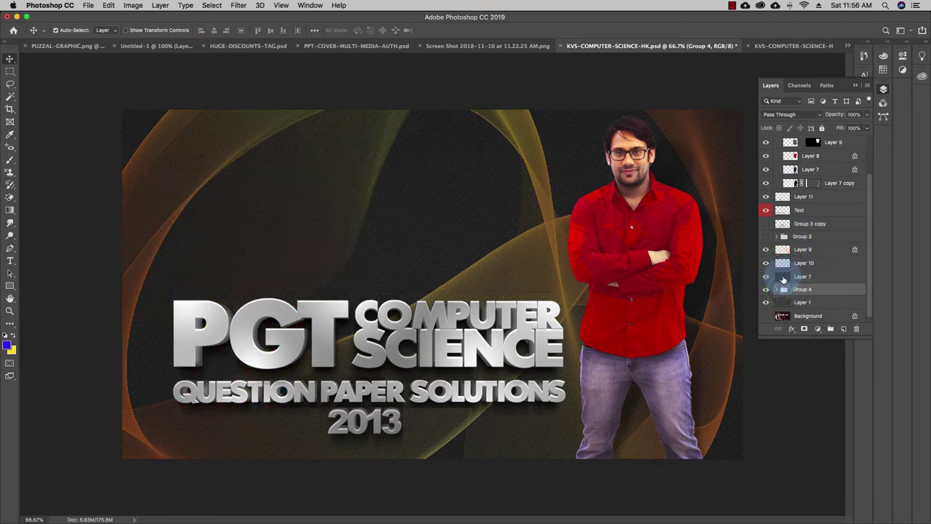
pyautogui.moveTo(781, 269); pyautogui.dragTo(783, 264)
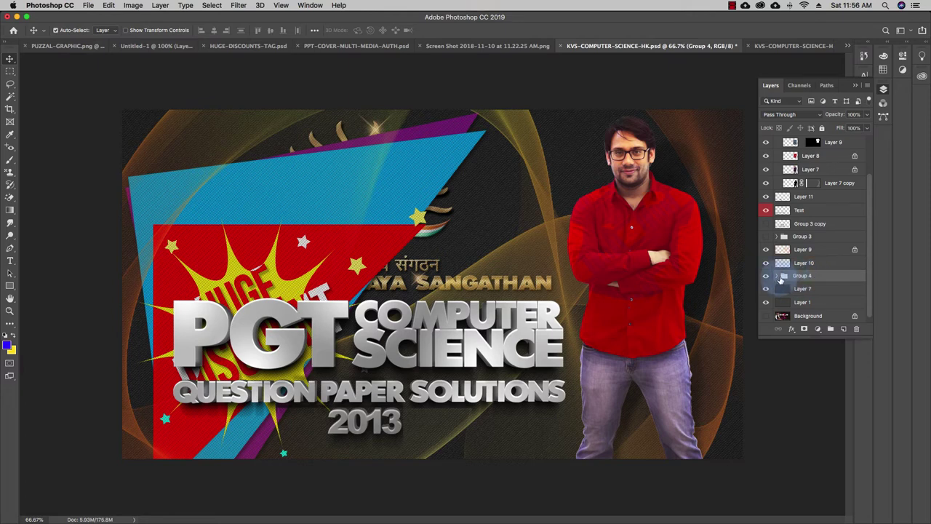
pyautogui.scroll(1, 789, 284)
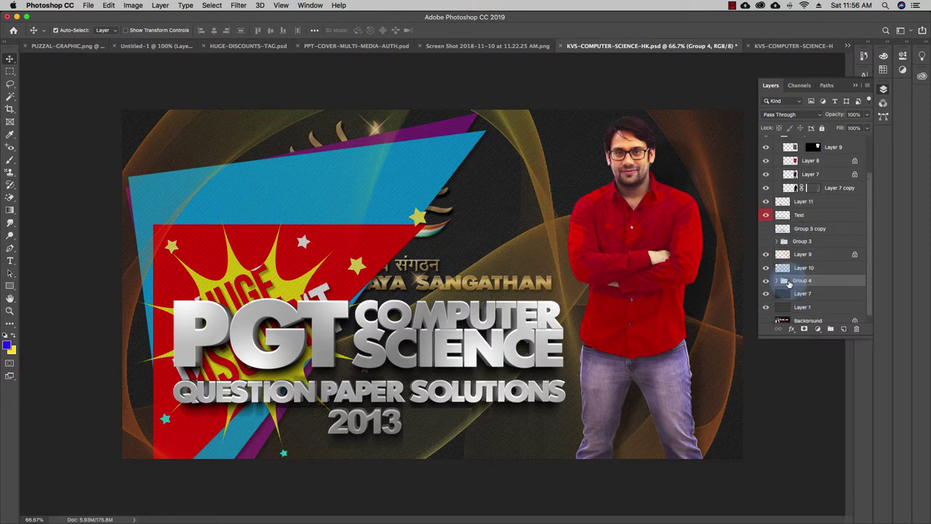
pyautogui.click(766, 216)
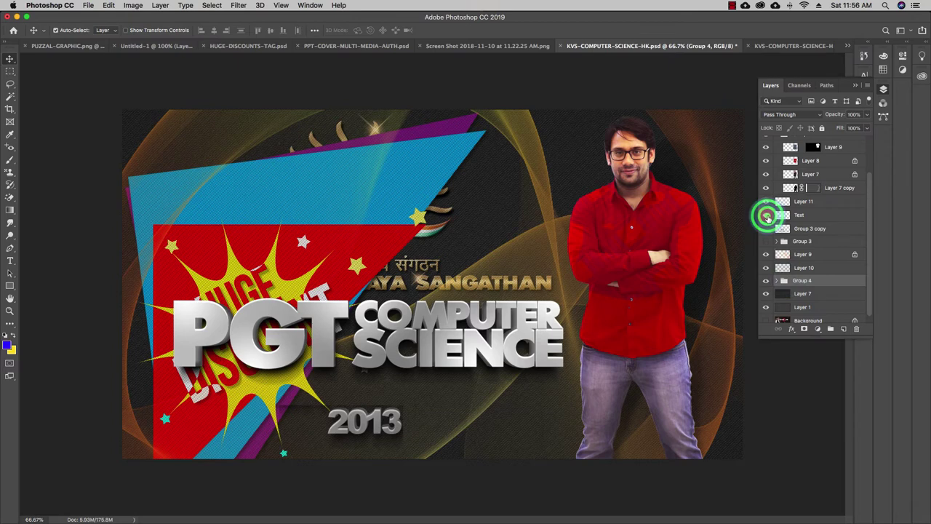
pyautogui.click(767, 215)
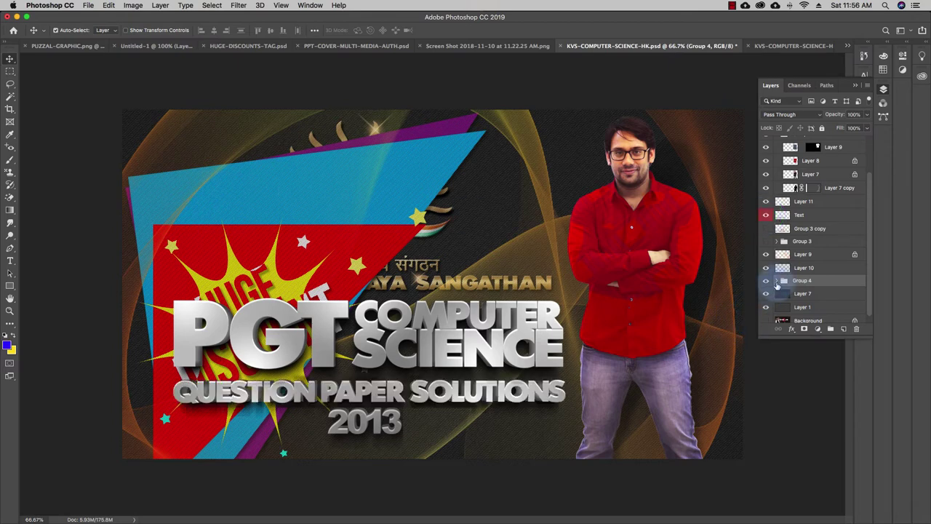
# Try to move the blue shape on Layer 2 copy separately, undo it, and collapse Group 4 again
pyautogui.rightClick(235, 189)
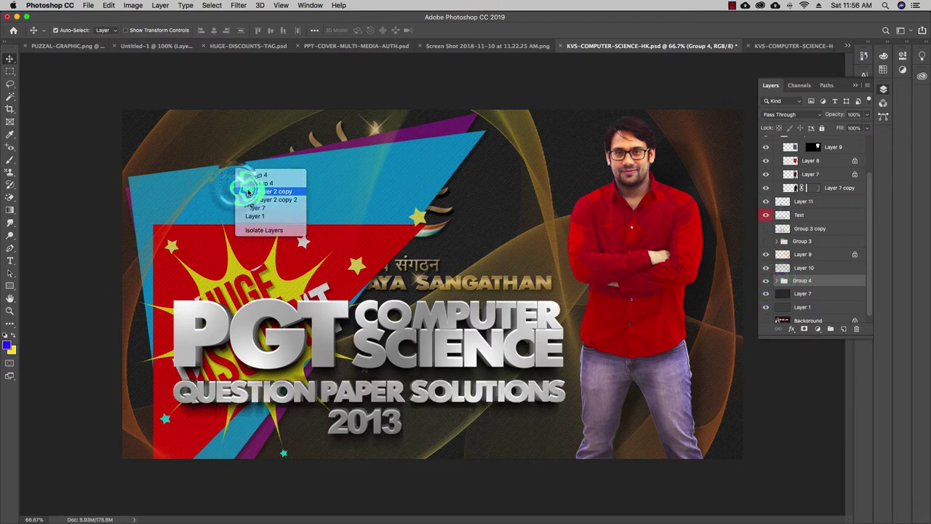
pyautogui.click(248, 191)
pyautogui.moveTo(248, 191); pyautogui.dragTo(249, 188)
pyautogui.press('super+z')
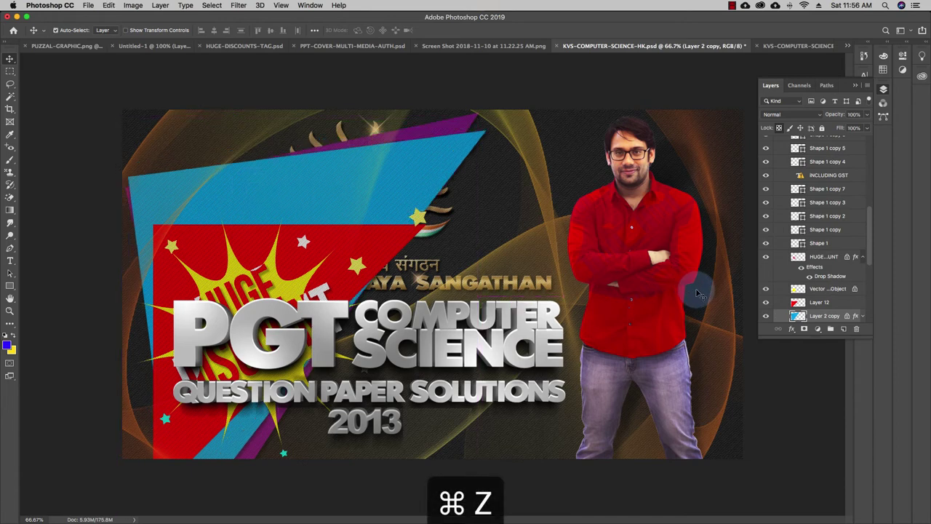
pyautogui.scroll(5, 849, 243)
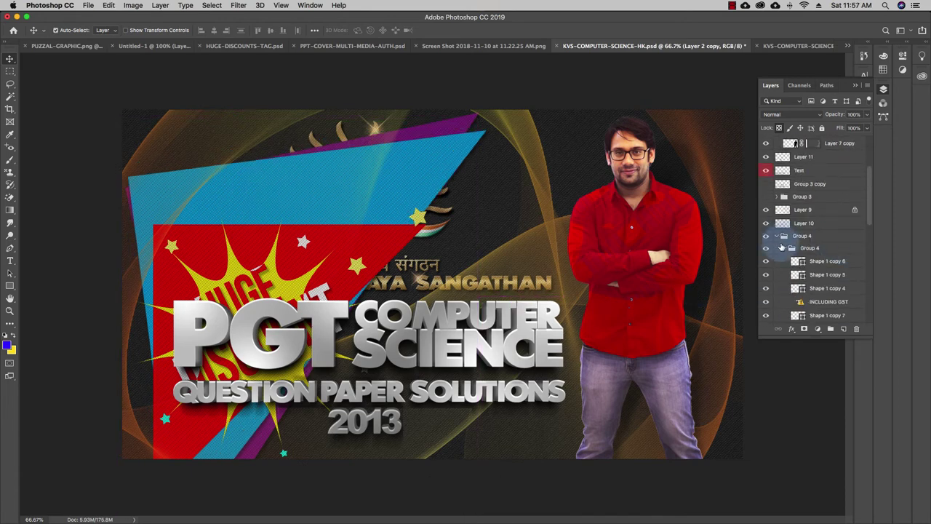
pyautogui.click(777, 237)
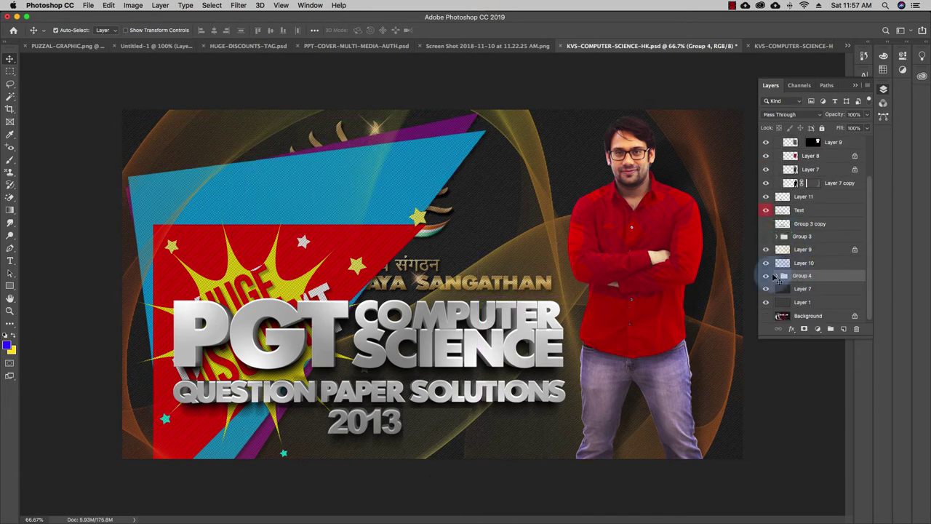
# Try scaling Group 4 in KVS-COMPUTER-SCIENCE-HK.psd down to about 35% width and 46% height
pyautogui.press('super+t')
pyautogui.click(436, 200)
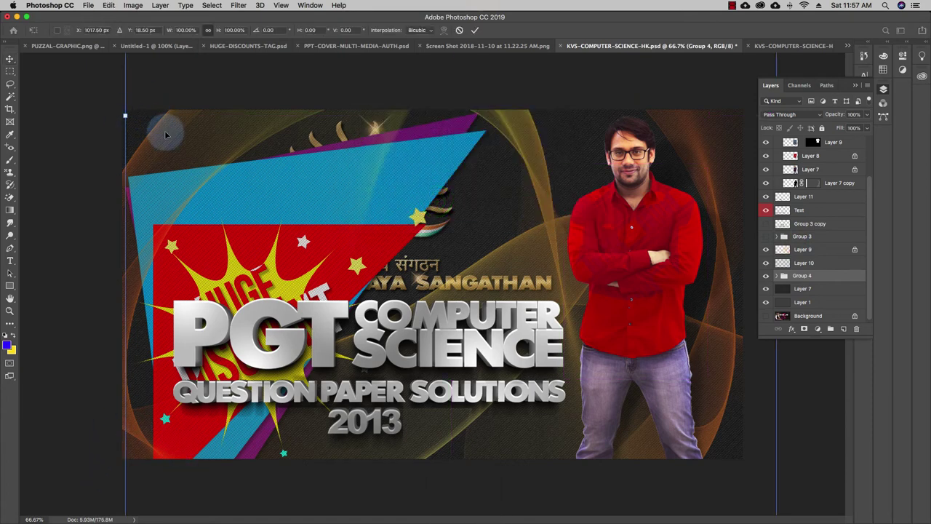
pyautogui.moveTo(127, 115); pyautogui.dragTo(151, 116)
pyautogui.press('super+z')
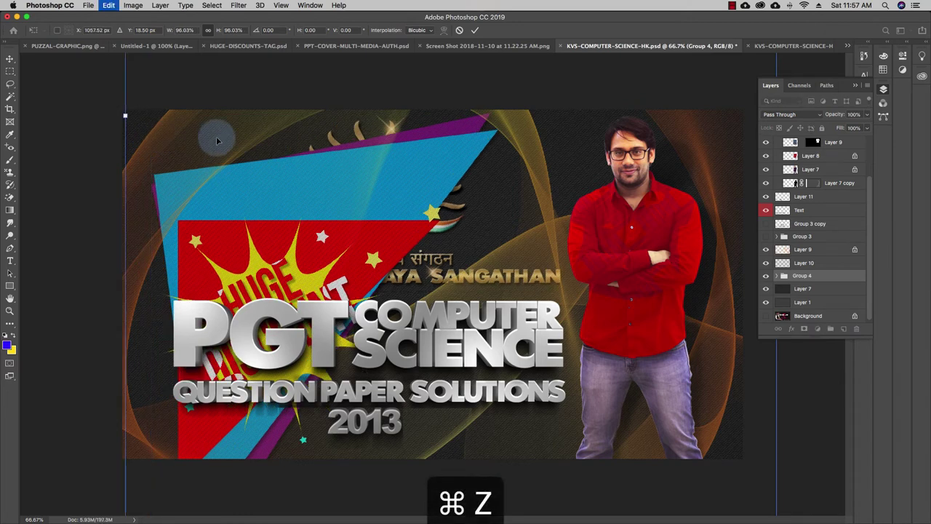
pyautogui.press('super+z')
pyautogui.press('super+minus')
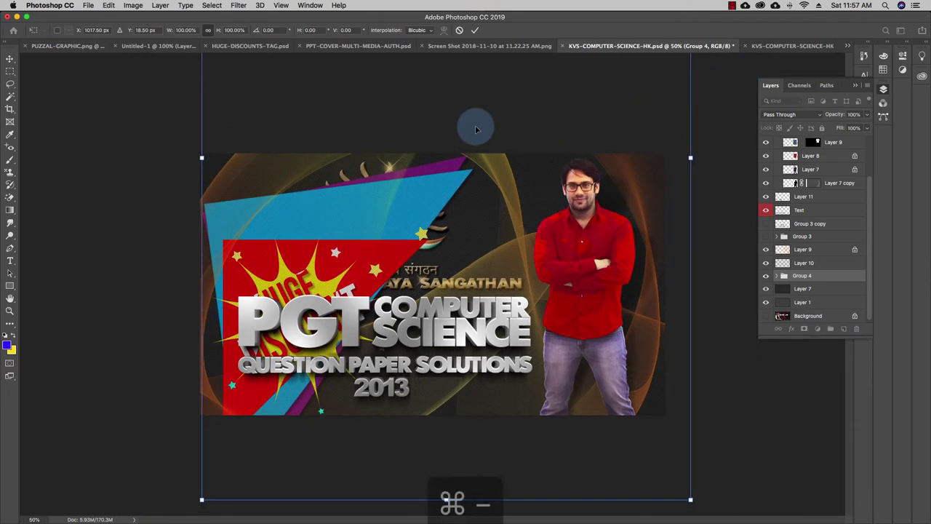
pyautogui.press('super+minus')
pyautogui.press('super+minus')
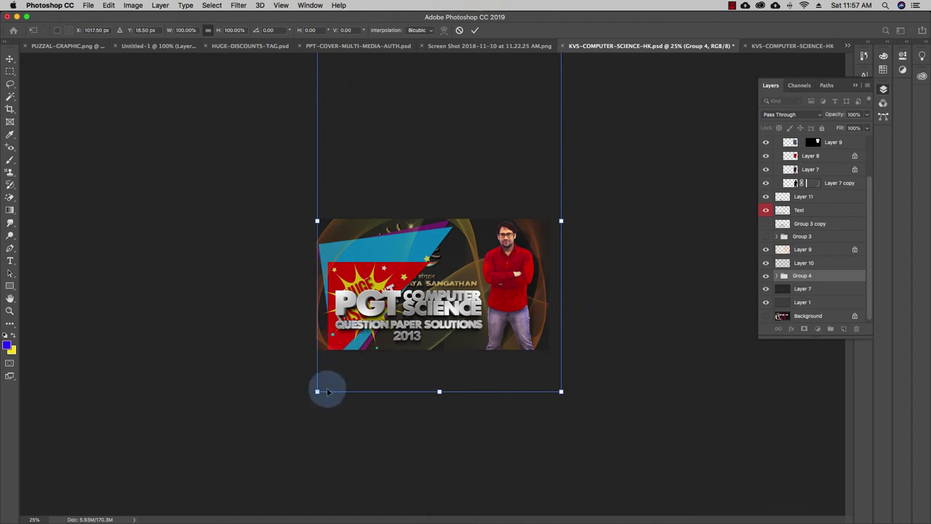
pyautogui.moveTo(317, 393); pyautogui.dragTo(433, 170)
pyautogui.moveTo(492, 194); pyautogui.dragTo(395, 197)
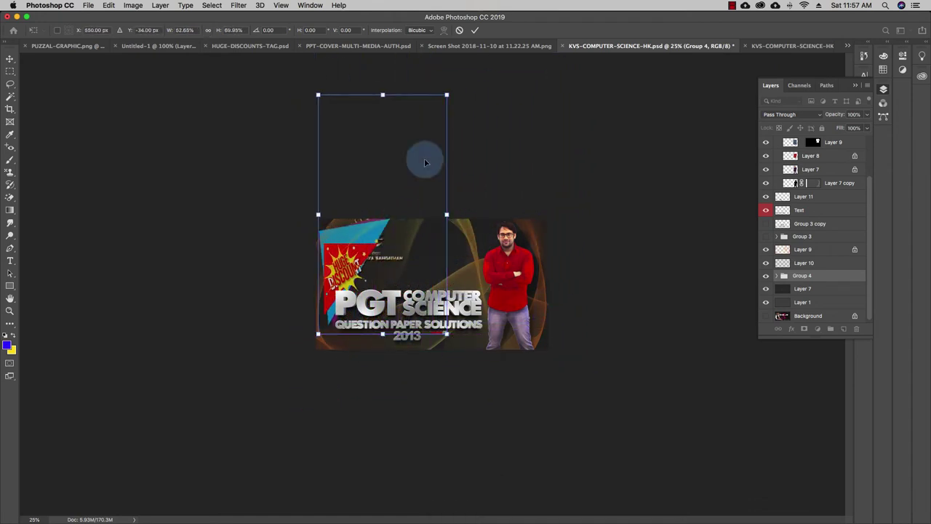
pyautogui.moveTo(384, 93); pyautogui.dragTo(385, 177)
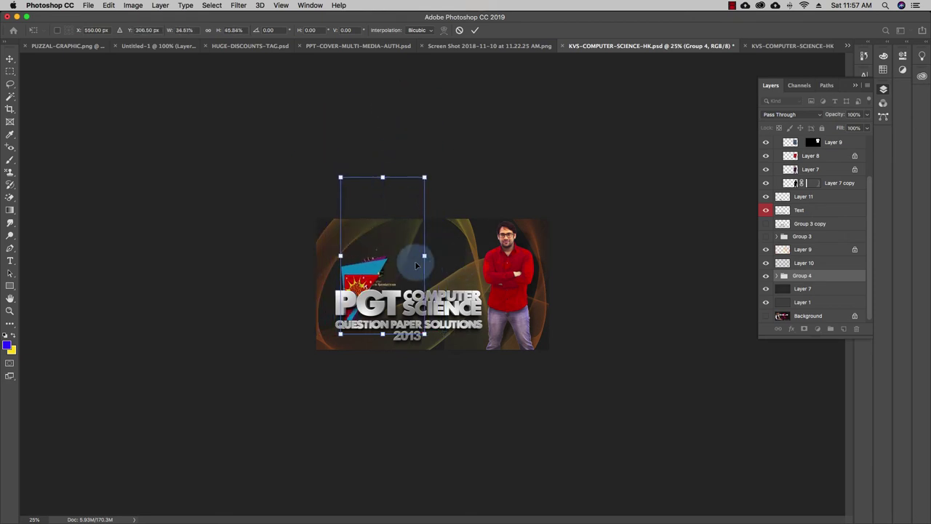
pyautogui.moveTo(426, 256)
pyautogui.mouseDown()
pyautogui.moveTo(441, 255)
pyautogui.moveTo(423, 255)
pyautogui.mouseUp()
pyautogui.click(474, 30)
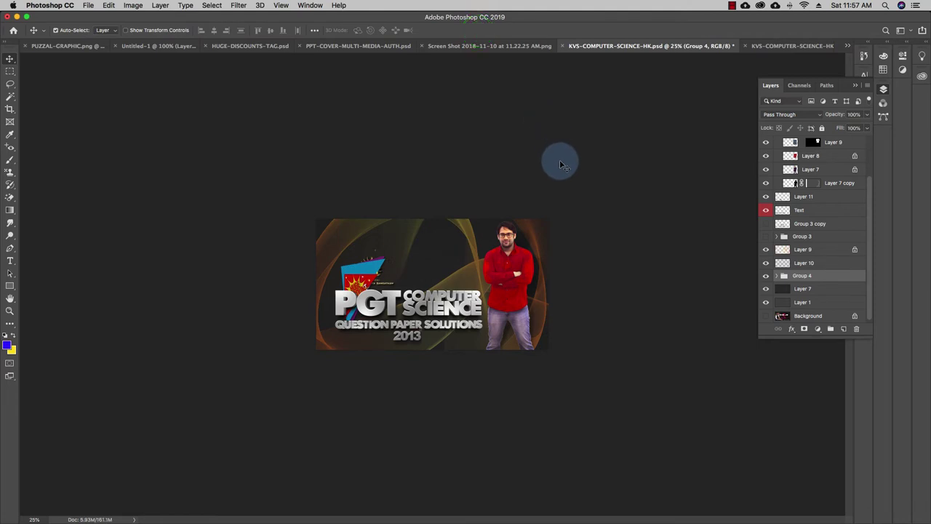
# Try to move Group 4's red Layer 12 shape upward on its own, and undo the move
pyautogui.press('super+equal')
pyautogui.press('super+equal')
pyautogui.press('super+equal')
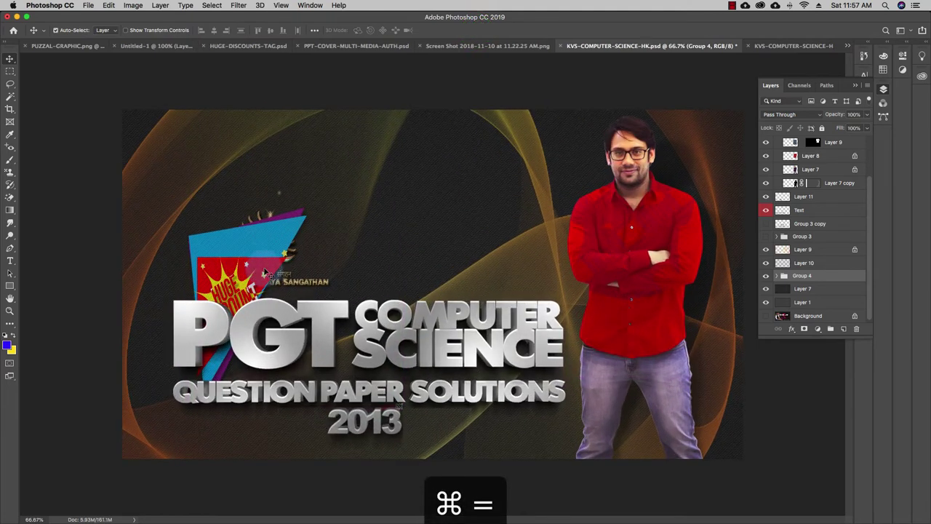
pyautogui.moveTo(261, 267); pyautogui.dragTo(250, 231)
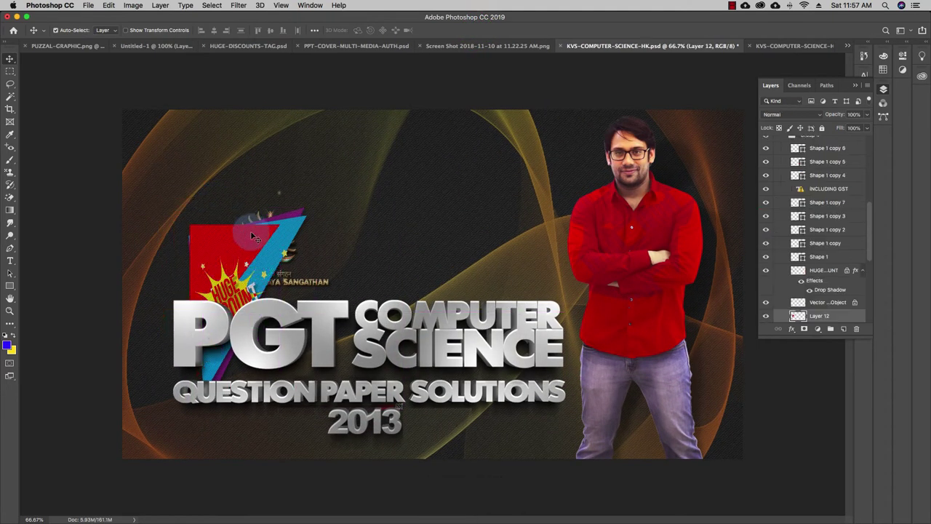
pyautogui.press('super+z')
pyautogui.rightClick(270, 241)
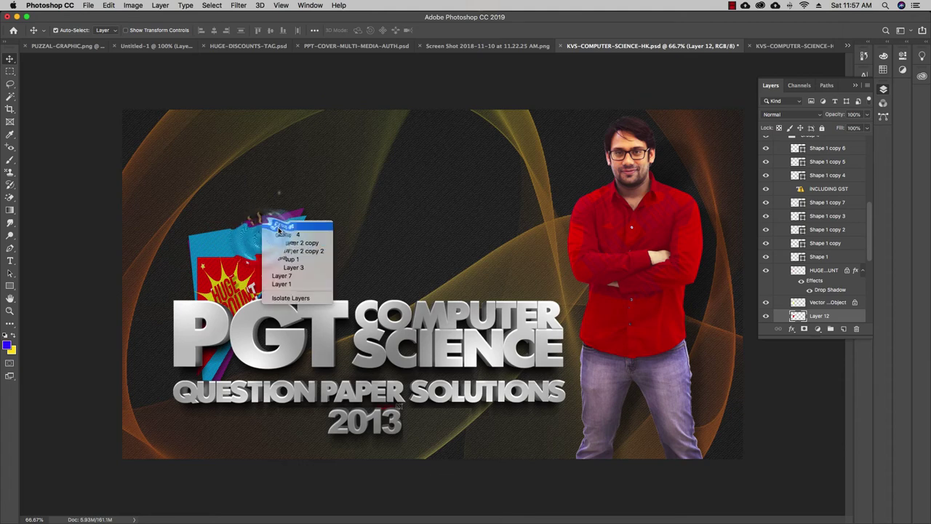
pyautogui.click(810, 298)
# Undo Group 4's scaling and its reordering above Layer 7
pyautogui.press('super+z')
pyautogui.press('super+z')
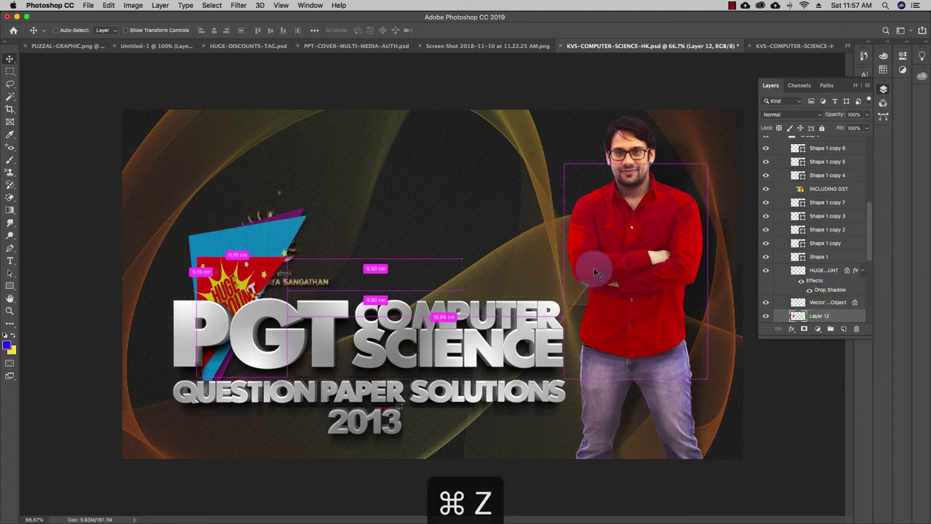
pyautogui.press('super+z')
pyautogui.press('super+z')
pyautogui.press('super+z')
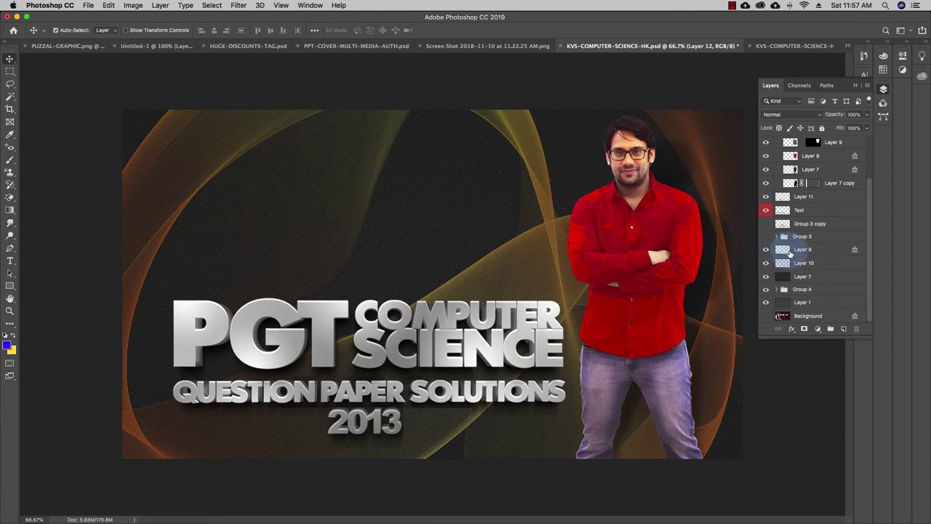
# In KVS-COMPUTER-SCIENCE-HK.jpg, scale Group 4 to about 63% width and 68% height and place it in the image's upper-left area
pyautogui.click(781, 46)
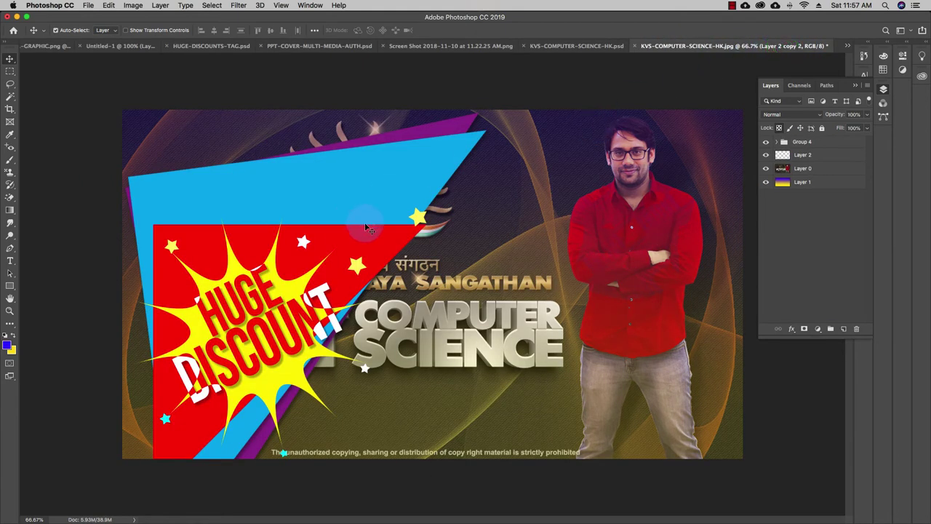
pyautogui.click(837, 141)
pyautogui.press('super+t')
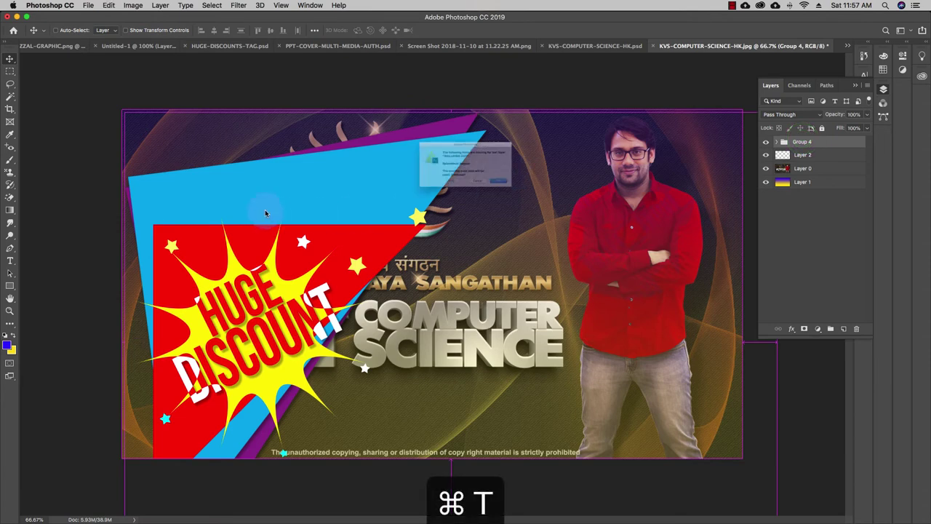
pyautogui.click(543, 198)
pyautogui.moveTo(126, 113); pyautogui.dragTo(364, 287)
pyautogui.moveTo(475, 387); pyautogui.dragTo(235, 216)
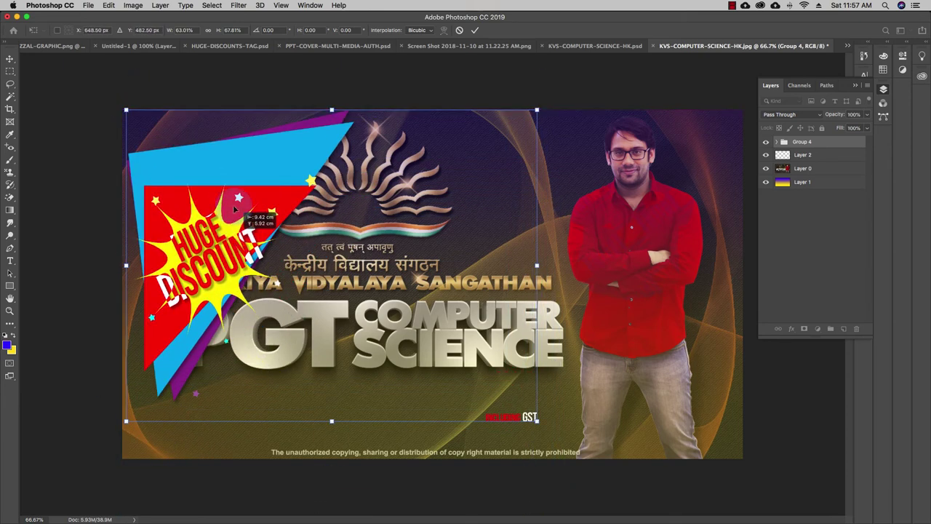
pyautogui.click(11, 57)
# Rotate Group 4 about 2.2° and shift it tightly into the image's upper-left corner
pyautogui.press('super+t')
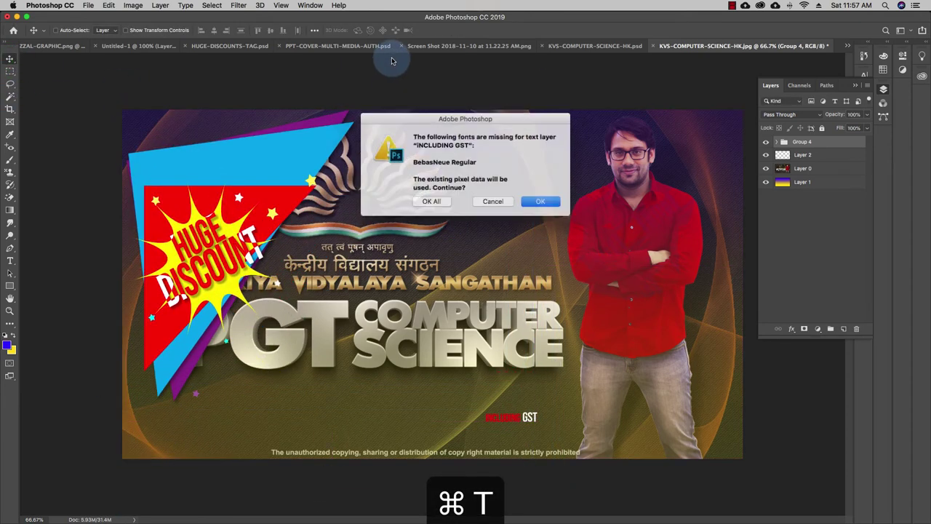
pyautogui.click(430, 202)
pyautogui.moveTo(406, 88); pyautogui.dragTo(169, 166)
pyautogui.moveTo(373, 232); pyautogui.dragTo(333, 125)
pyautogui.click(464, 181)
pyautogui.moveTo(452, 243); pyautogui.dragTo(408, 219)
pyautogui.moveTo(473, 109); pyautogui.dragTo(389, 87)
pyautogui.moveTo(322, 175); pyautogui.dragTo(333, 144)
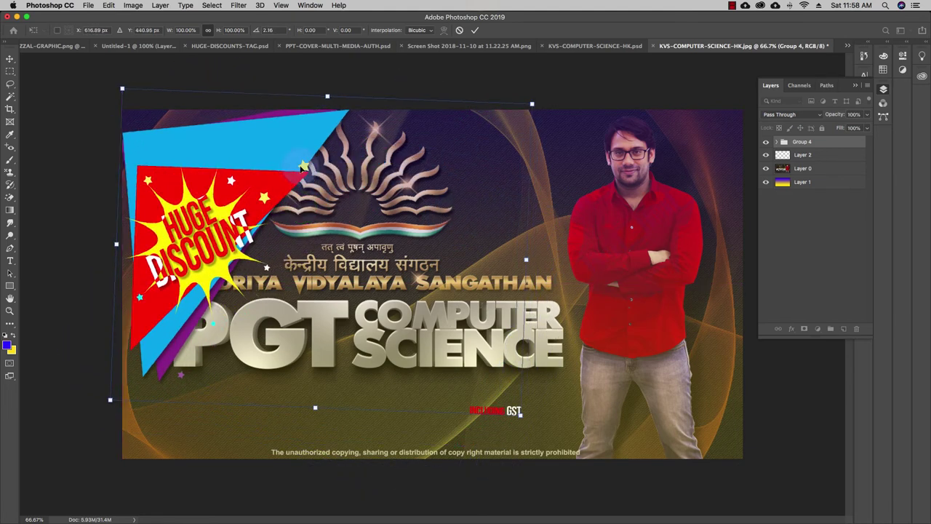
pyautogui.click(15, 58)
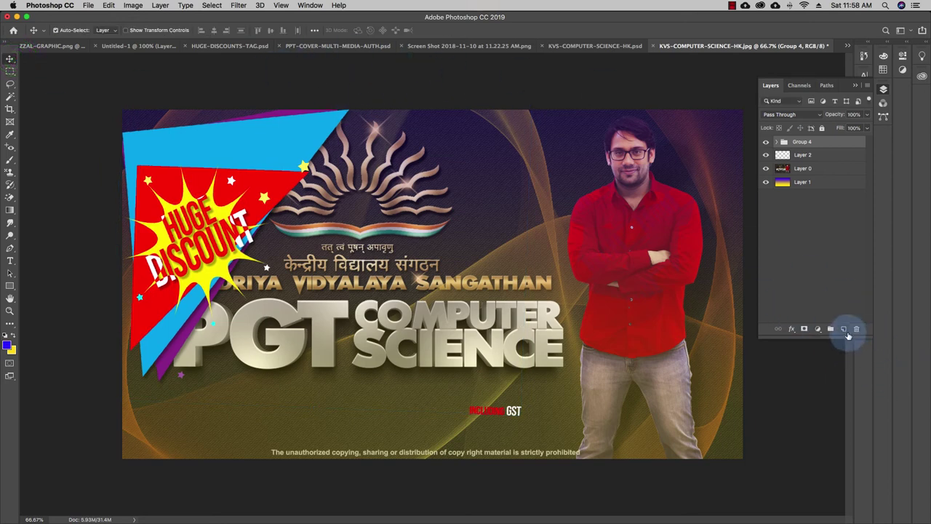
# Review the Layers topics in Screen Shot 2018-11-10 at 11.22.25 AM.png and return to KVS-COMPUTER-SCIENCE-HK.jpg
pyautogui.click(446, 48)
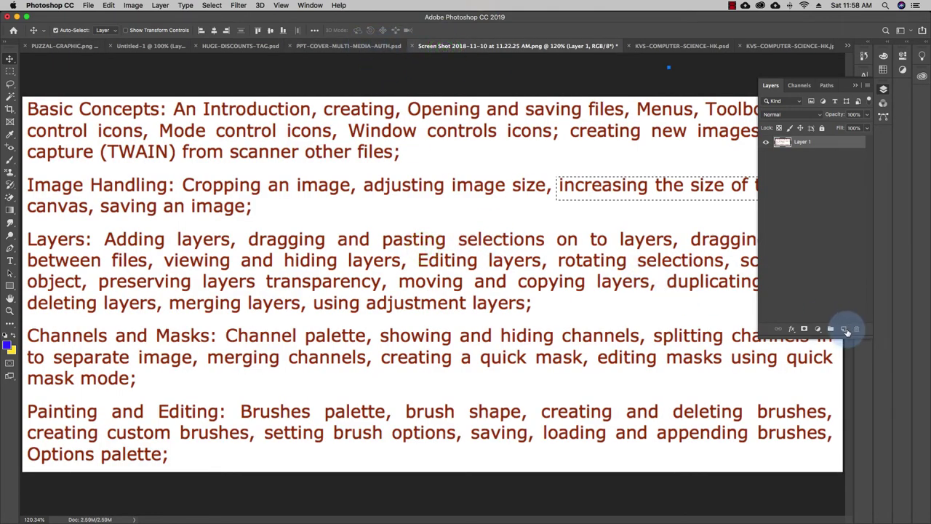
pyautogui.click(856, 85)
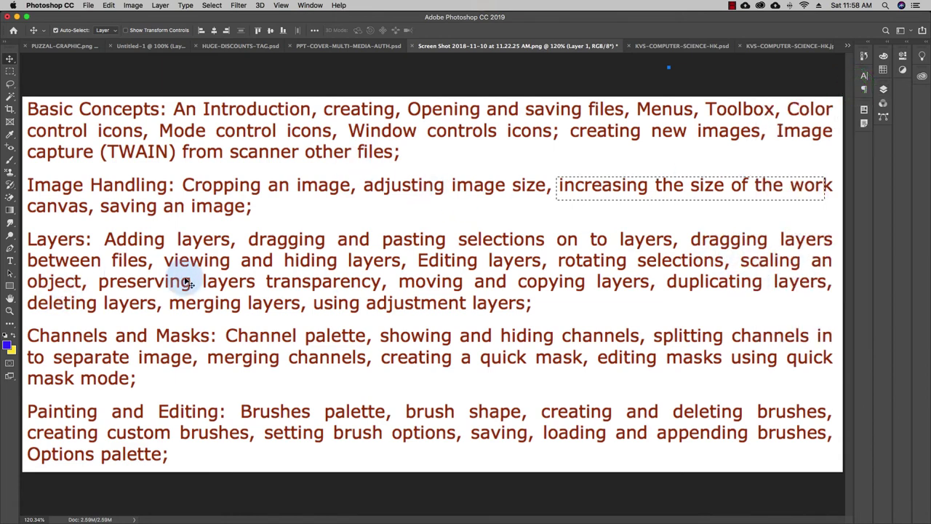
pyautogui.click(780, 45)
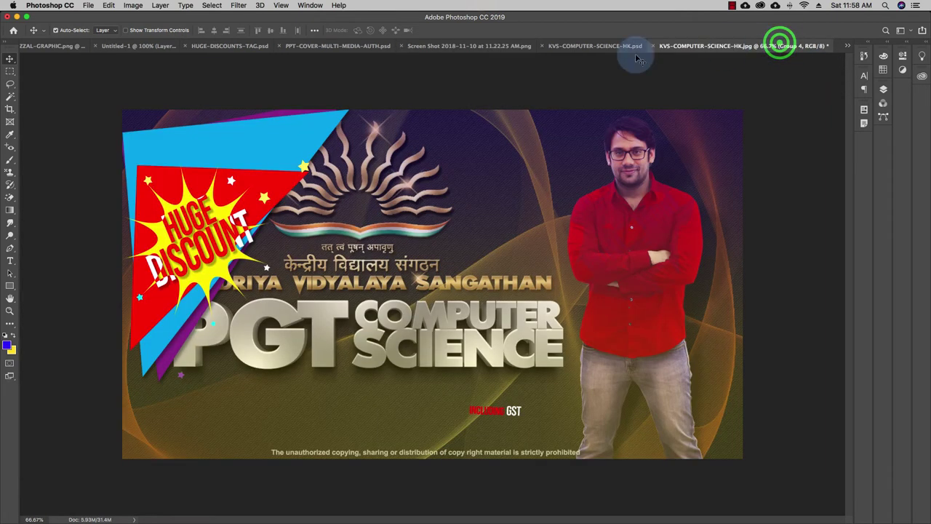
# Show the layer list again and toggle the visibility of Layer 0 and Layer 1 off and on
pyautogui.click(309, 6)
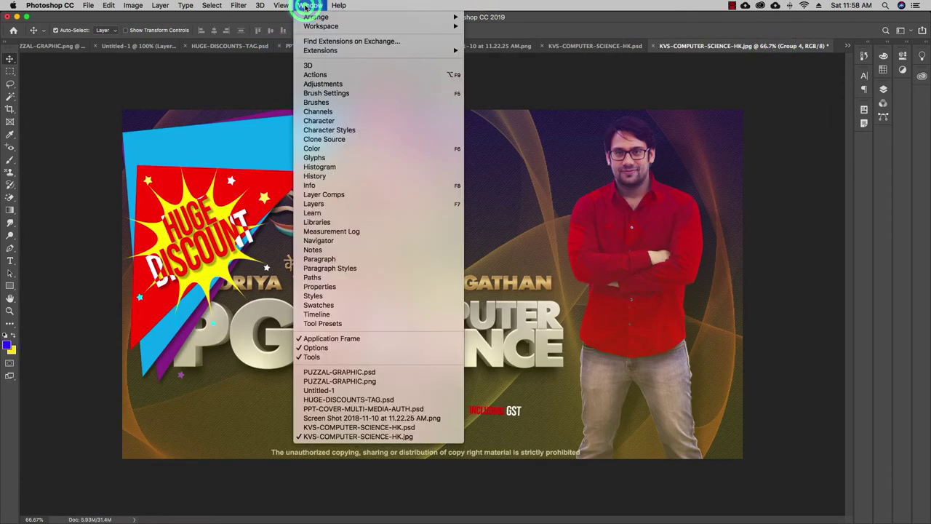
pyautogui.click(353, 203)
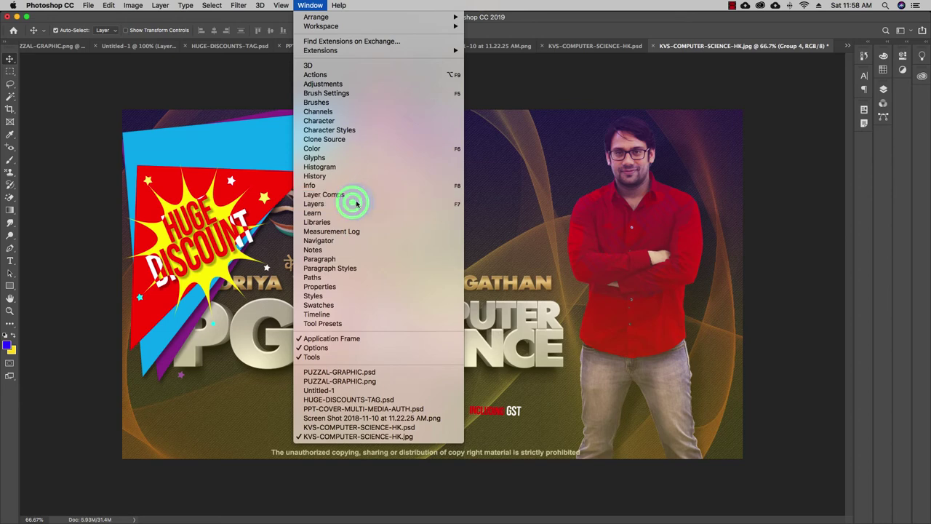
pyautogui.click(766, 169)
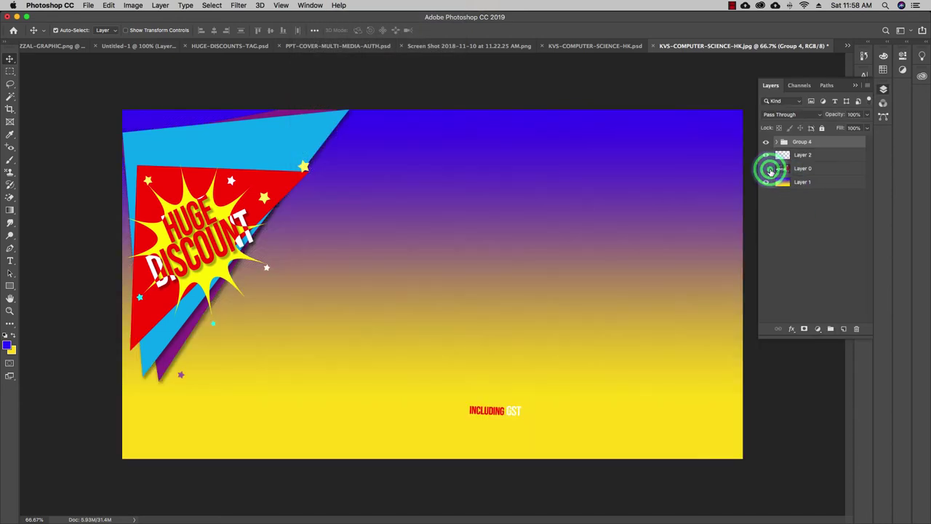
pyautogui.click(767, 168)
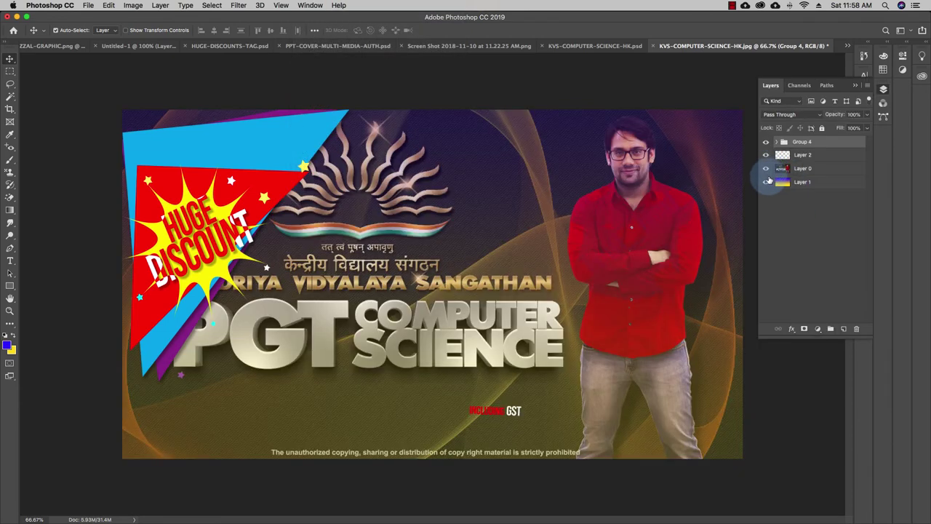
pyautogui.click(767, 182)
pyautogui.click(767, 182)
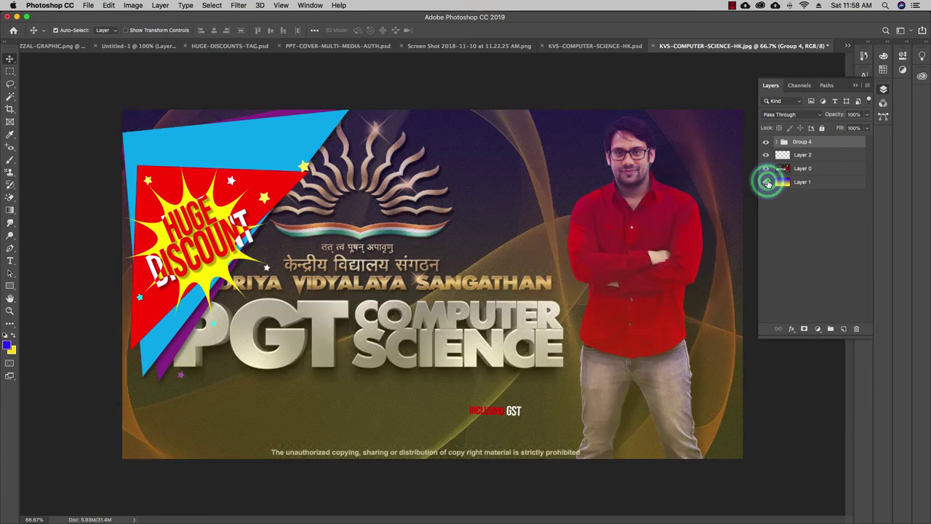
# Raise Layer 0 to full opacity so that it completely covers the gradient on Layer 1
pyautogui.click(782, 187)
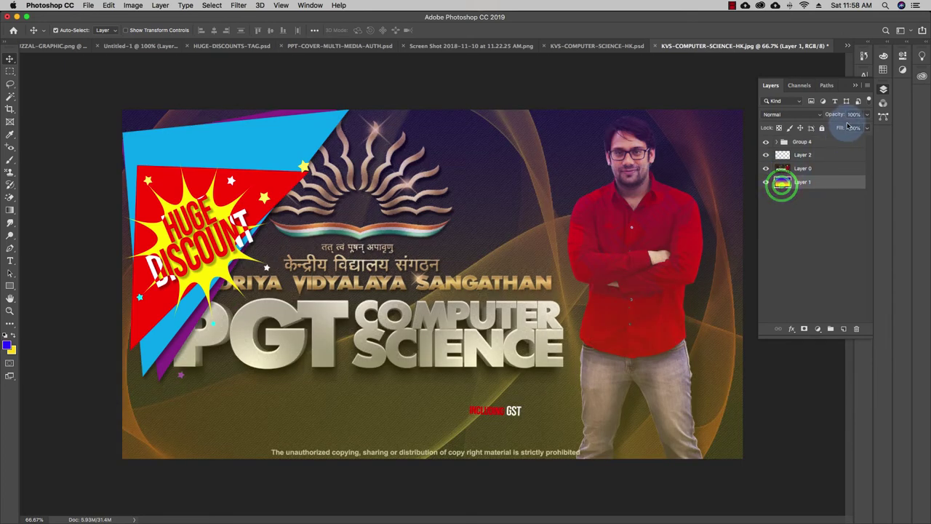
pyautogui.click(821, 167)
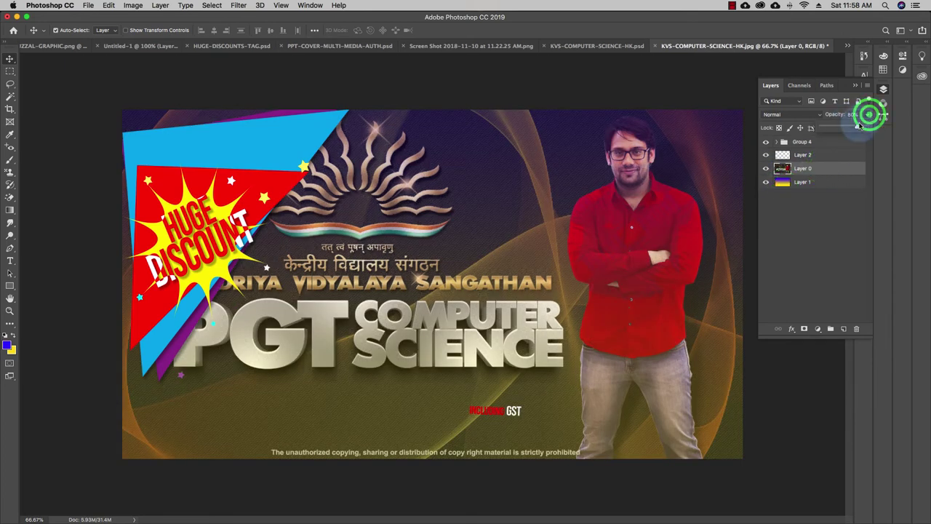
pyautogui.click(837, 202)
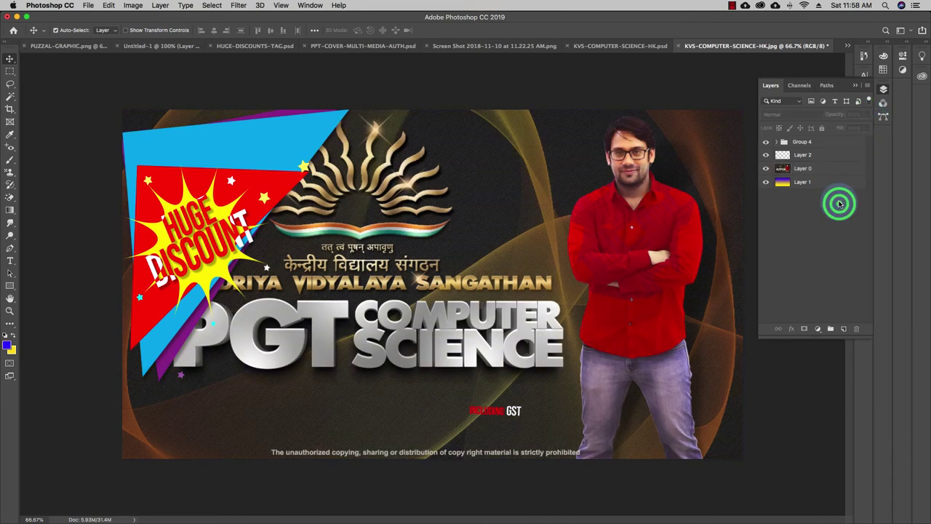
# Select Layer 2 and toggle Group 4's visibility off and on
pyautogui.click(793, 157)
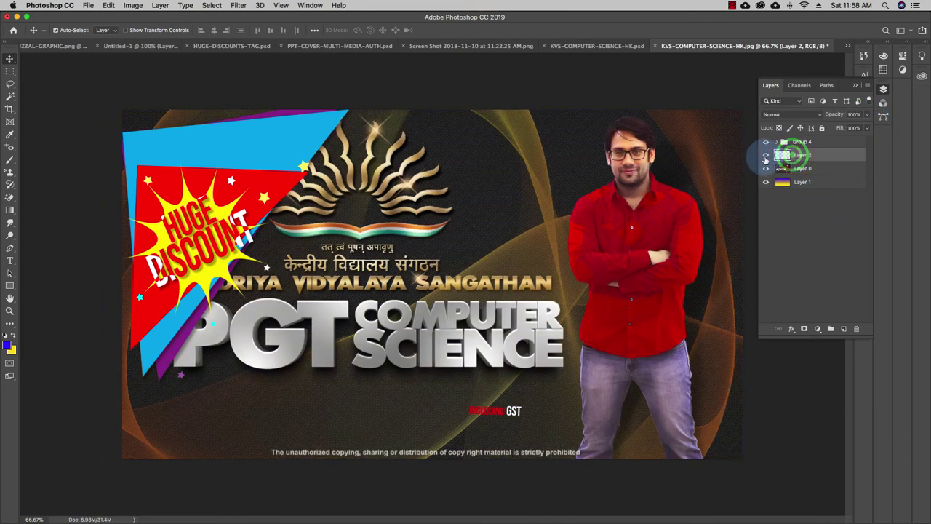
pyautogui.click(767, 143)
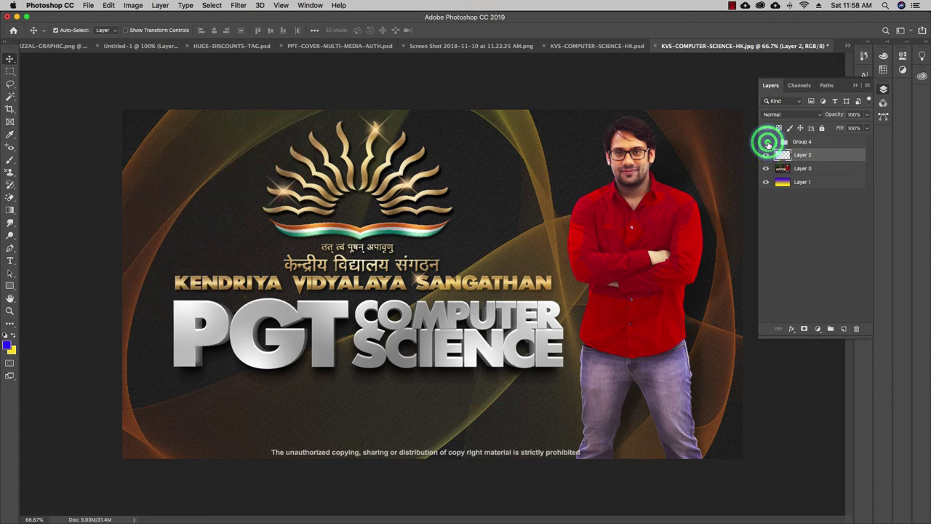
pyautogui.click(767, 143)
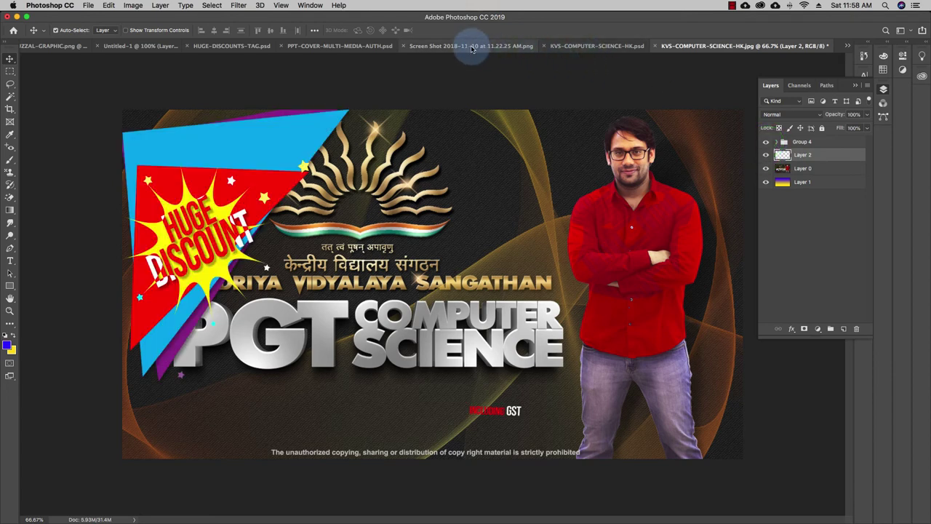
# Reread the moving, copying and duplicating layers topics in the syllabus screenshot, hiding the layer list, and return to KVS-COMPUTER-SCIENCE-HK.jpg
pyautogui.click(471, 46)
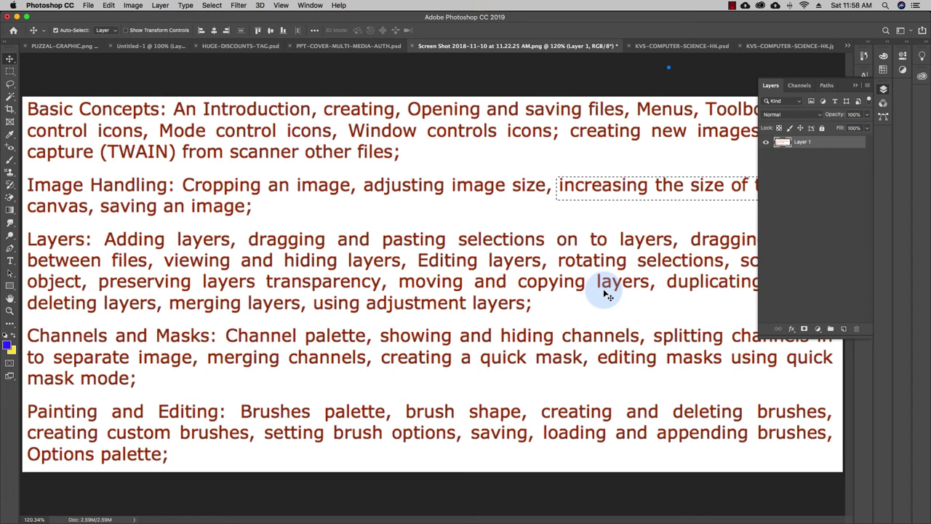
pyautogui.click(856, 87)
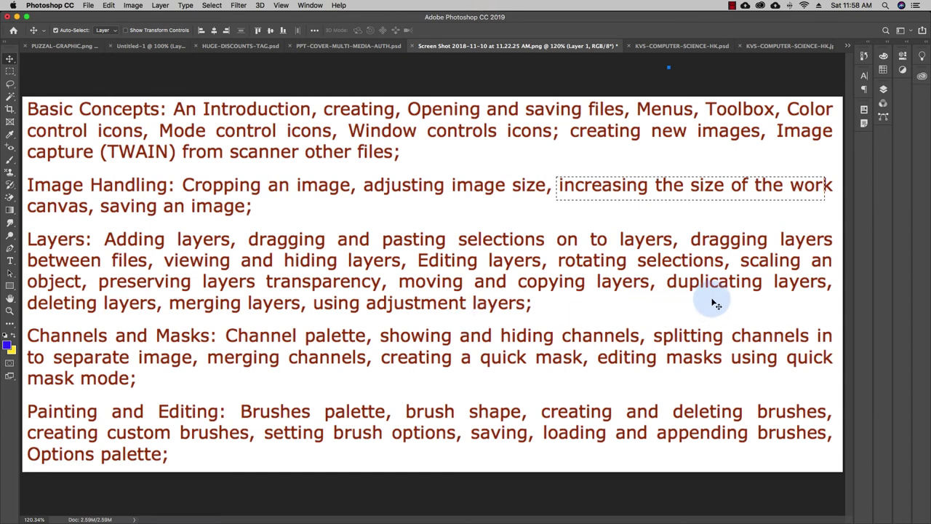
pyautogui.click(783, 46)
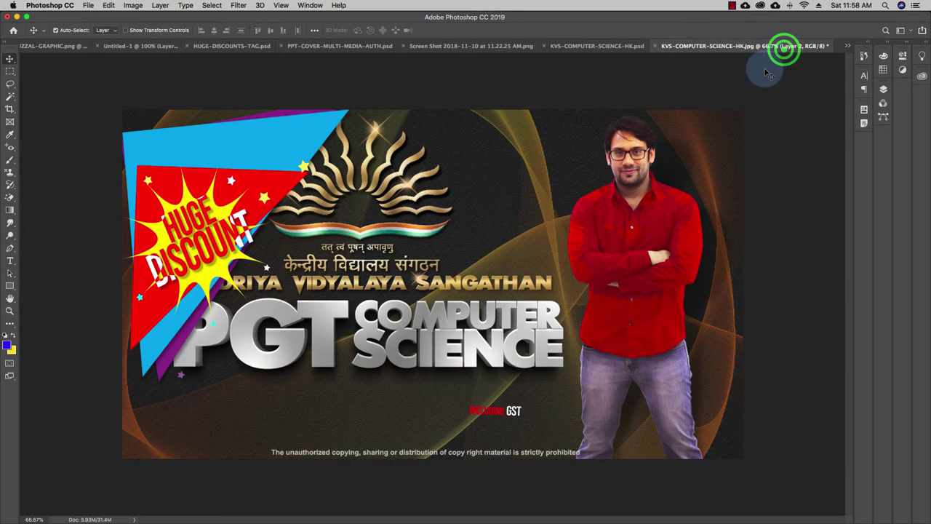
# Show the layer list and duplicate Layer 0 as Layer 0 copy within KVS-COMPUTER-SCIENCE-HK.jpg
pyautogui.click(302, 6)
pyautogui.click(340, 204)
pyautogui.click(790, 168)
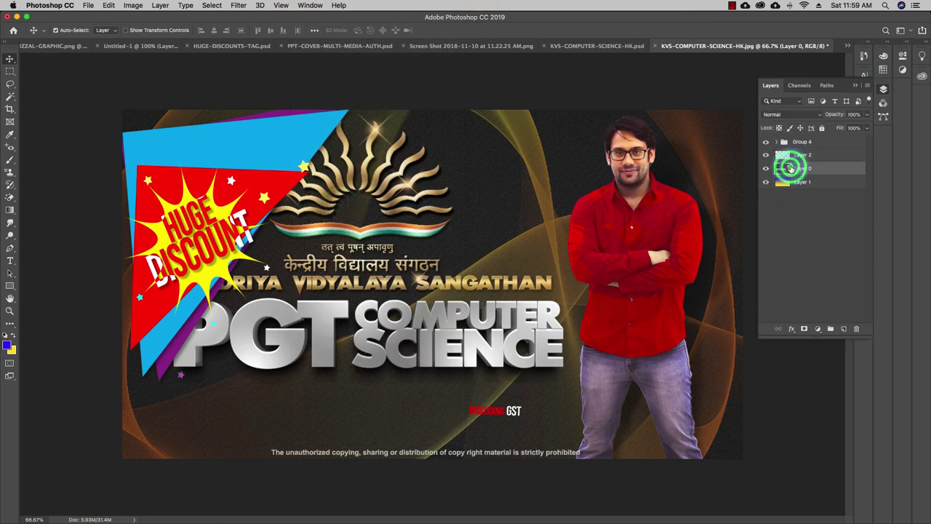
pyautogui.rightClick(792, 170)
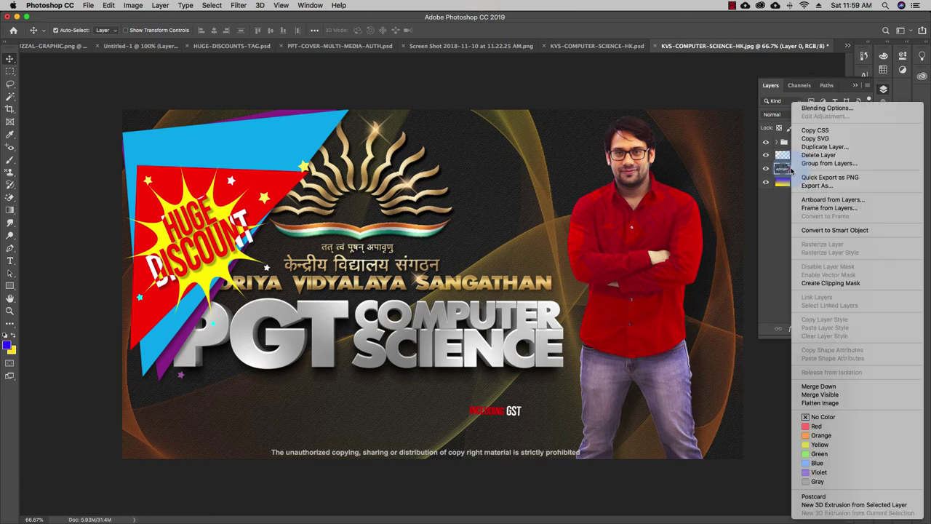
pyautogui.click(839, 149)
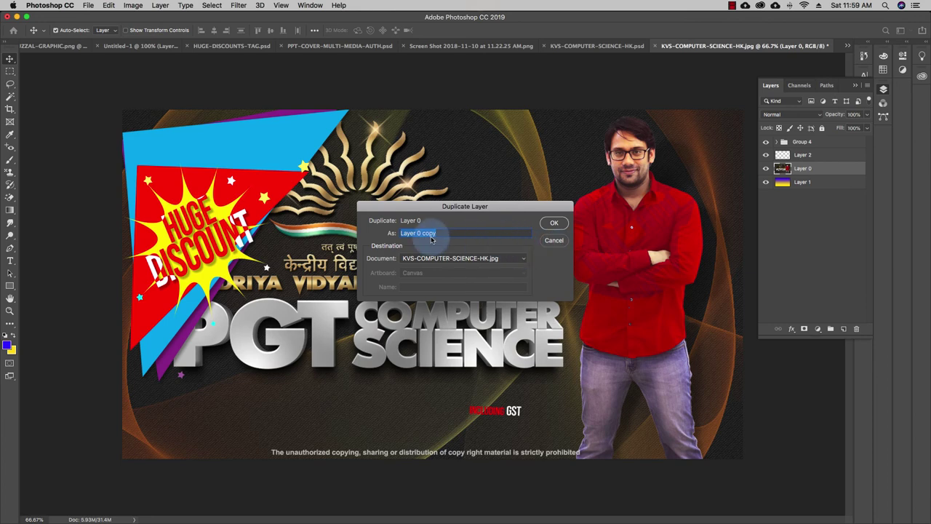
pyautogui.click(551, 222)
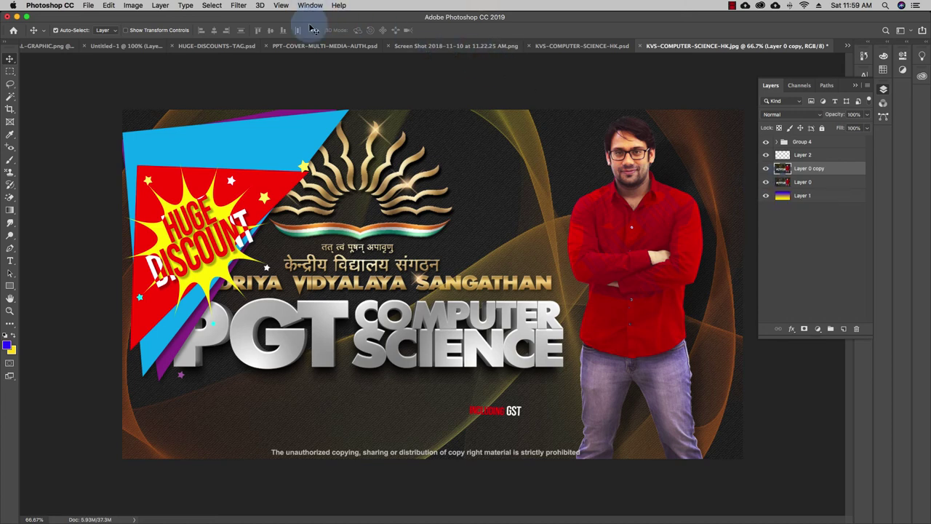
# Check the deleting and merging layers topics in the syllabus screenshot, then delete Layer 0 copy from KVS-COMPUTER-SCIENCE-HK.jpg
pyautogui.click(469, 46)
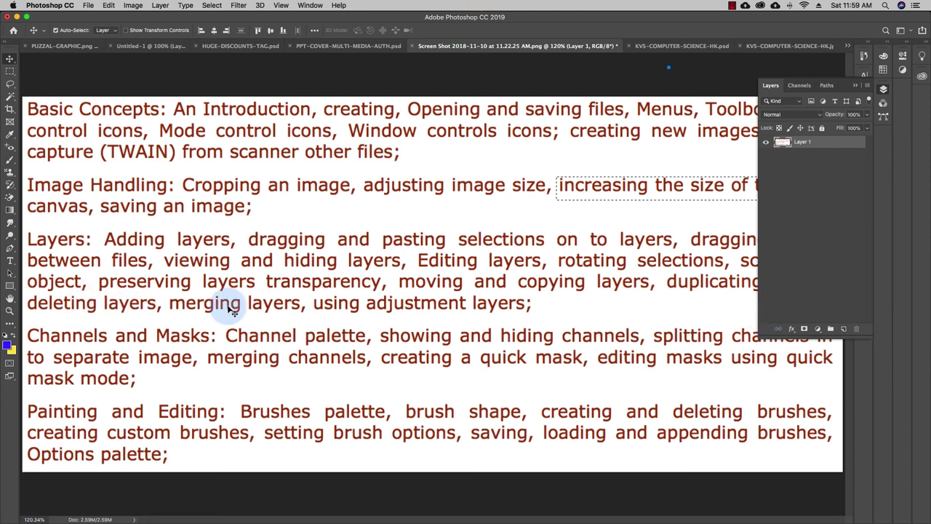
pyautogui.click(765, 46)
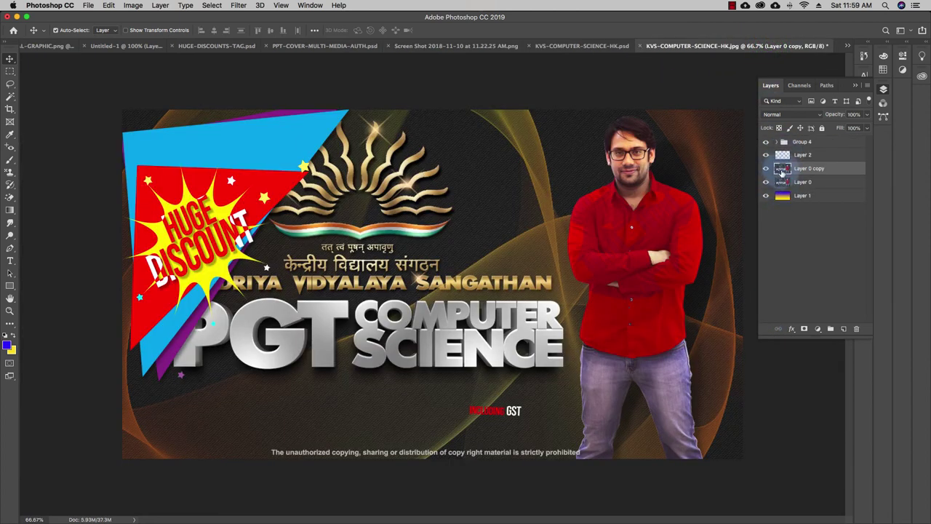
pyautogui.moveTo(792, 172); pyautogui.dragTo(853, 332)
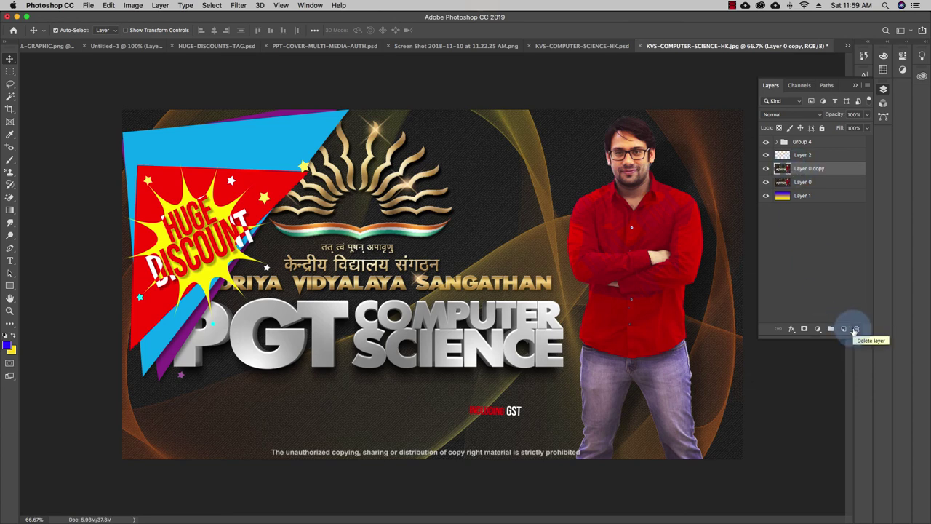
pyautogui.click(537, 182)
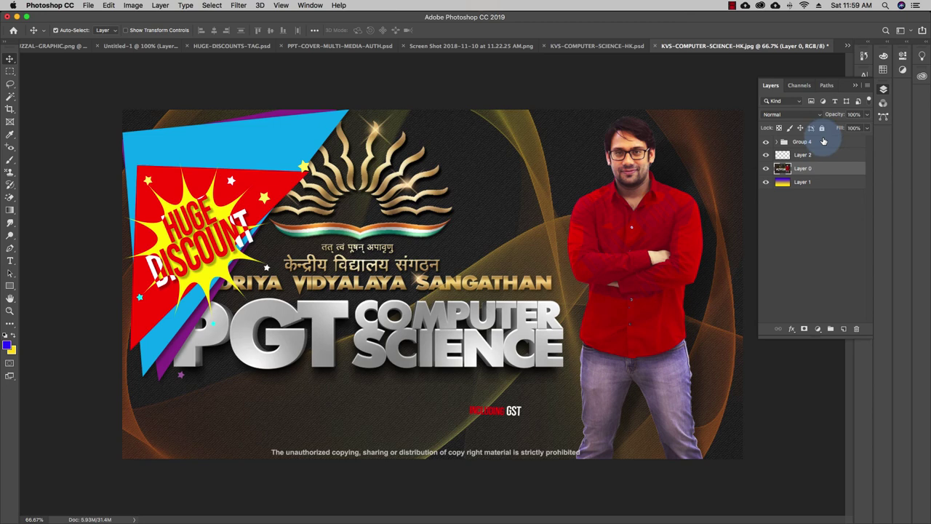
# Merge Layer 2 and Layer 0 into a single layer
pyautogui.keyDown('shift'); pyautogui.click(799, 156); pyautogui.keyUp('shift')
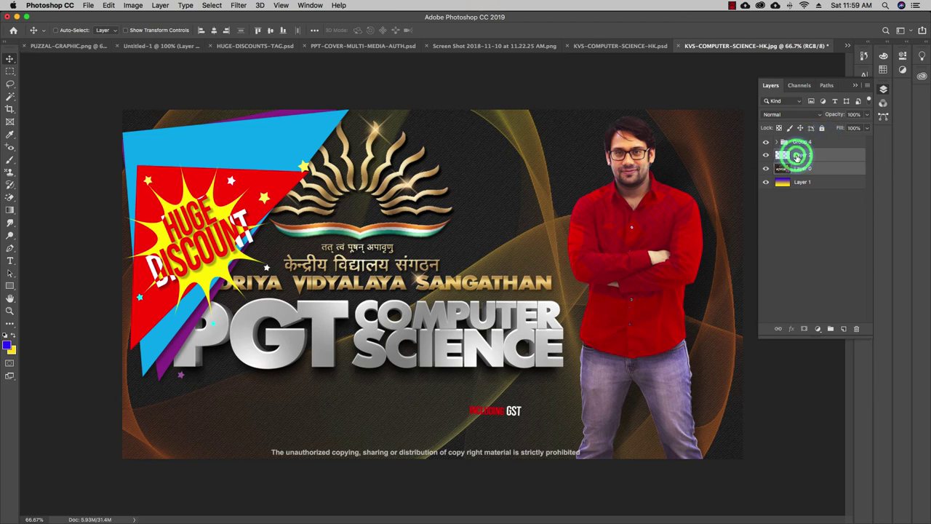
pyautogui.rightClick(810, 157)
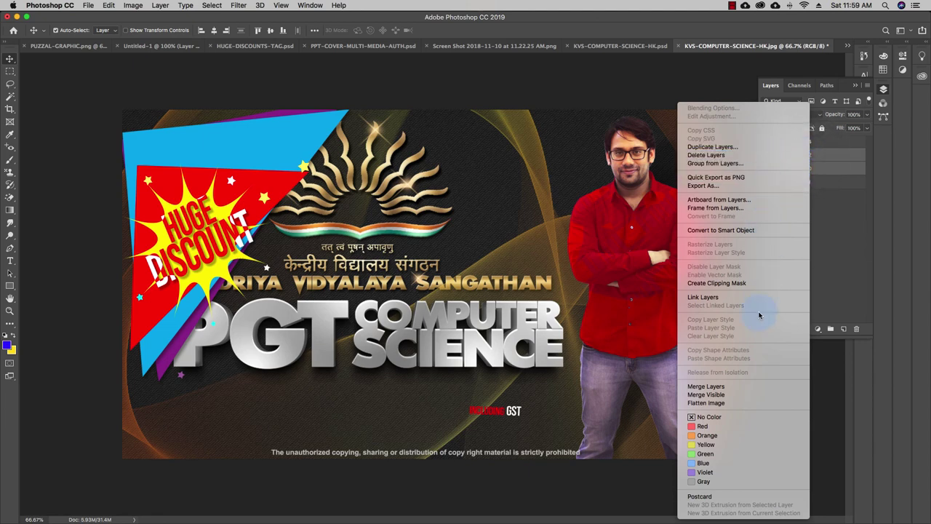
pyautogui.click(703, 387)
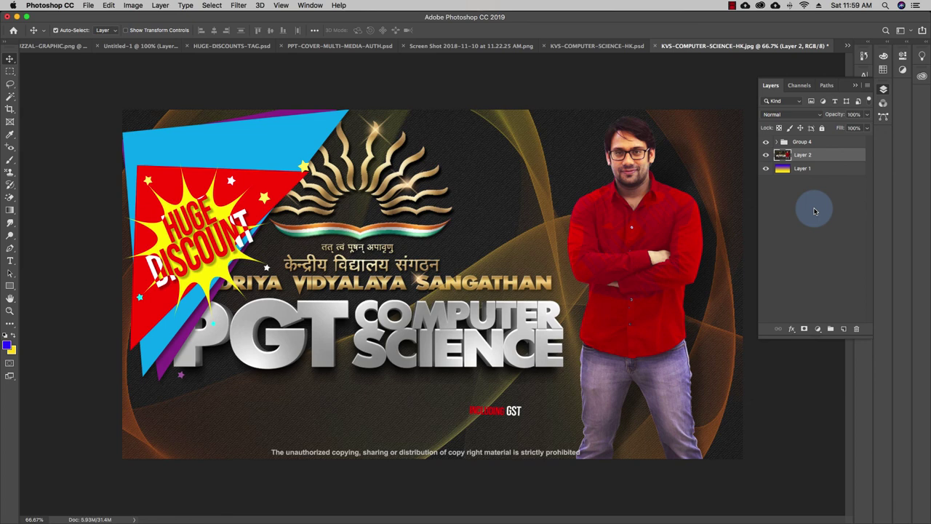
# Select the merged Layer 2 and set its opacity to 90% so the gradient on Layer 1 shows through
pyautogui.click(800, 172)
pyautogui.click(804, 153)
pyautogui.click(809, 182)
pyautogui.click(805, 152)
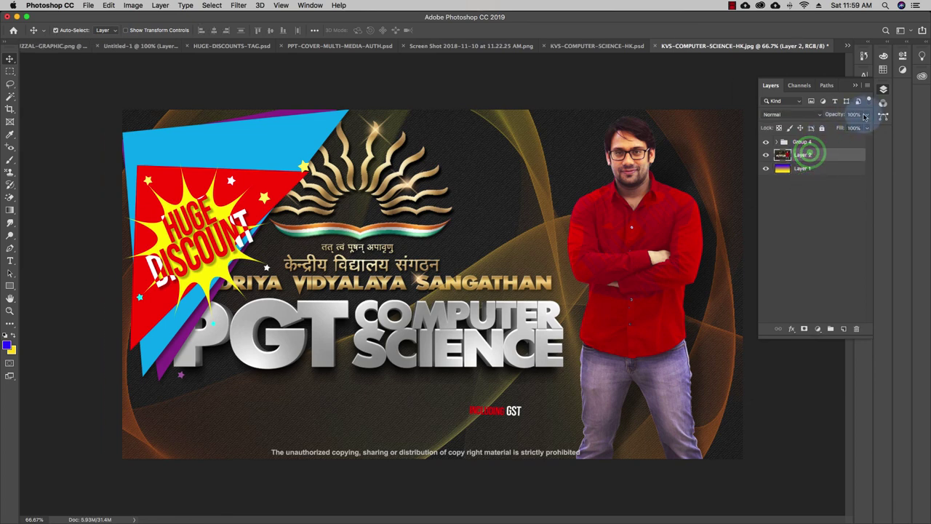
pyautogui.click(860, 127)
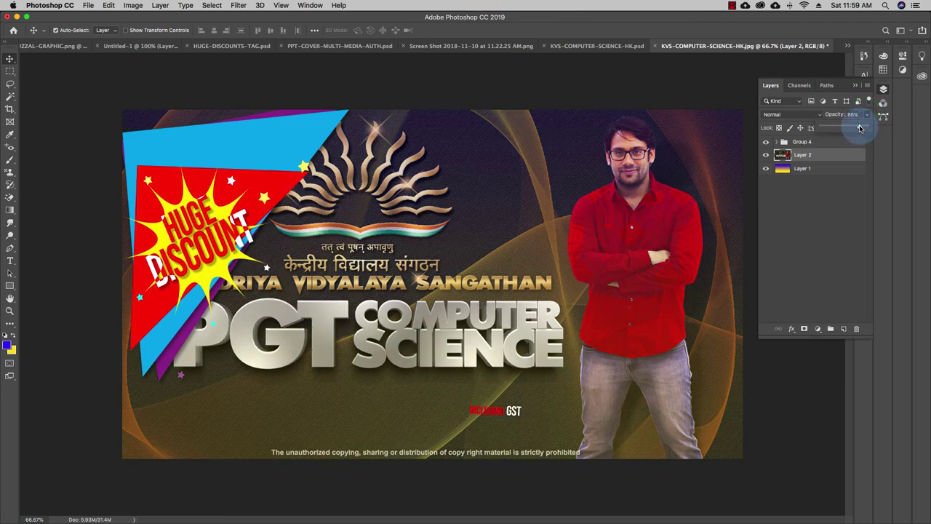
pyautogui.write('90')
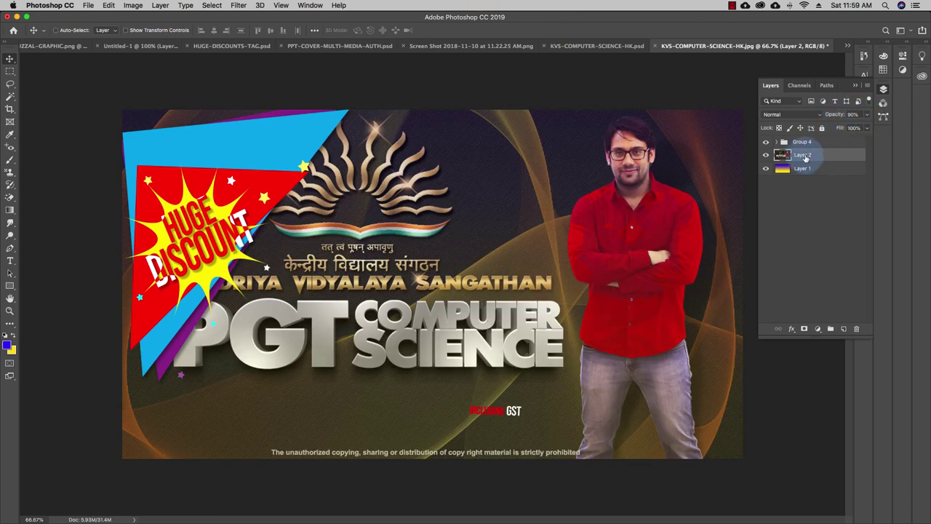
# Merge the semi-transparent Layer 2 with the gradient Layer 1 below it
pyautogui.keyDown('shift'); pyautogui.click(801, 166); pyautogui.keyUp('shift')
pyautogui.rightClick(802, 164)
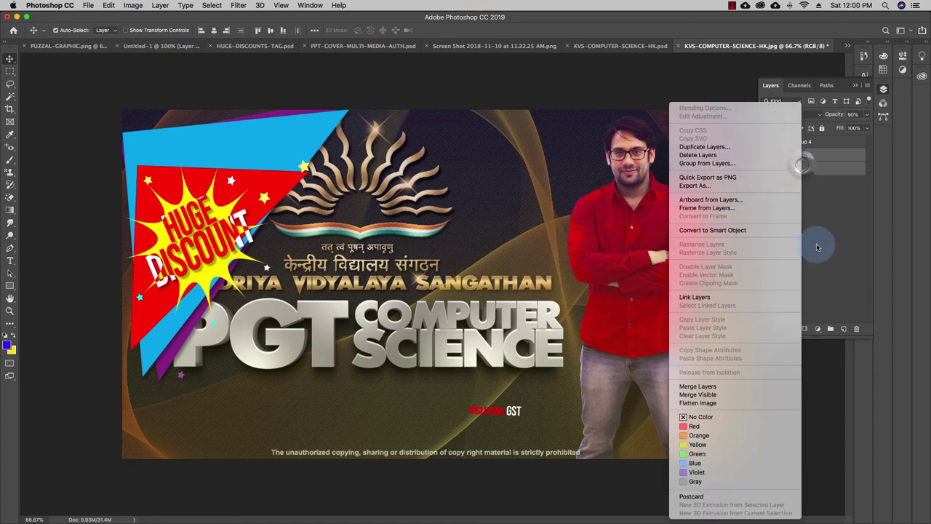
pyautogui.click(744, 389)
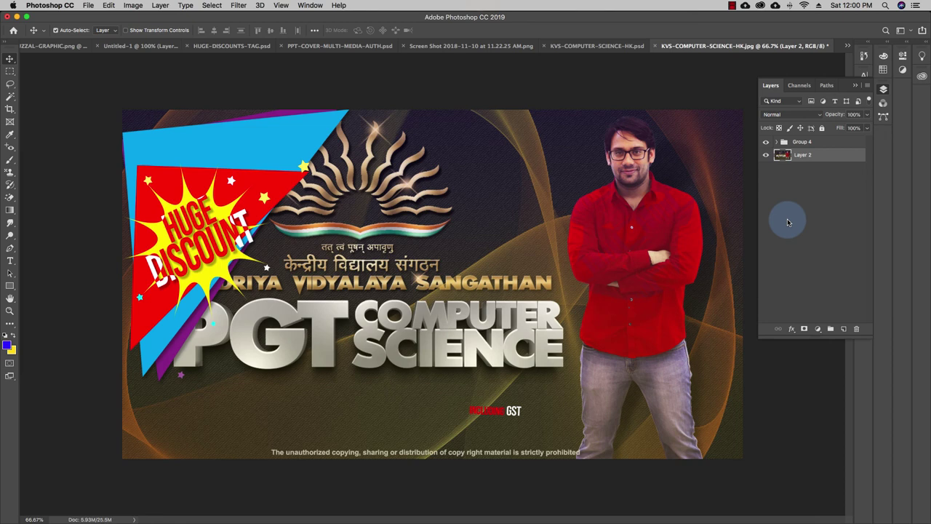